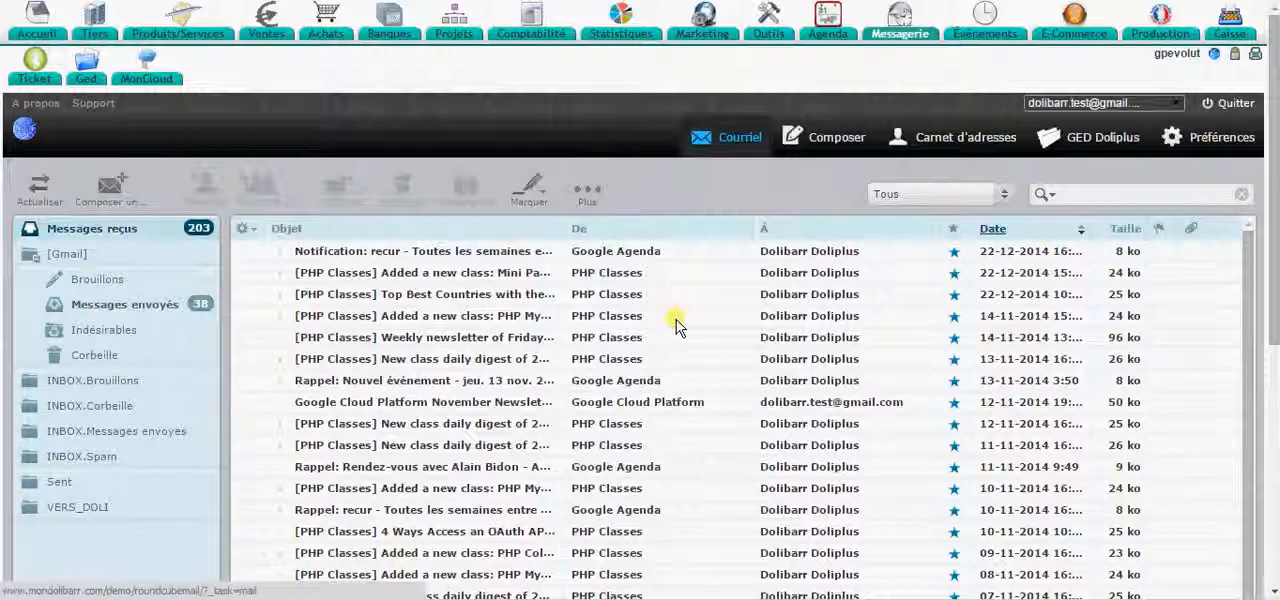
scroll(677, 325, "down", 1)
scroll(677, 325, "up", 1)
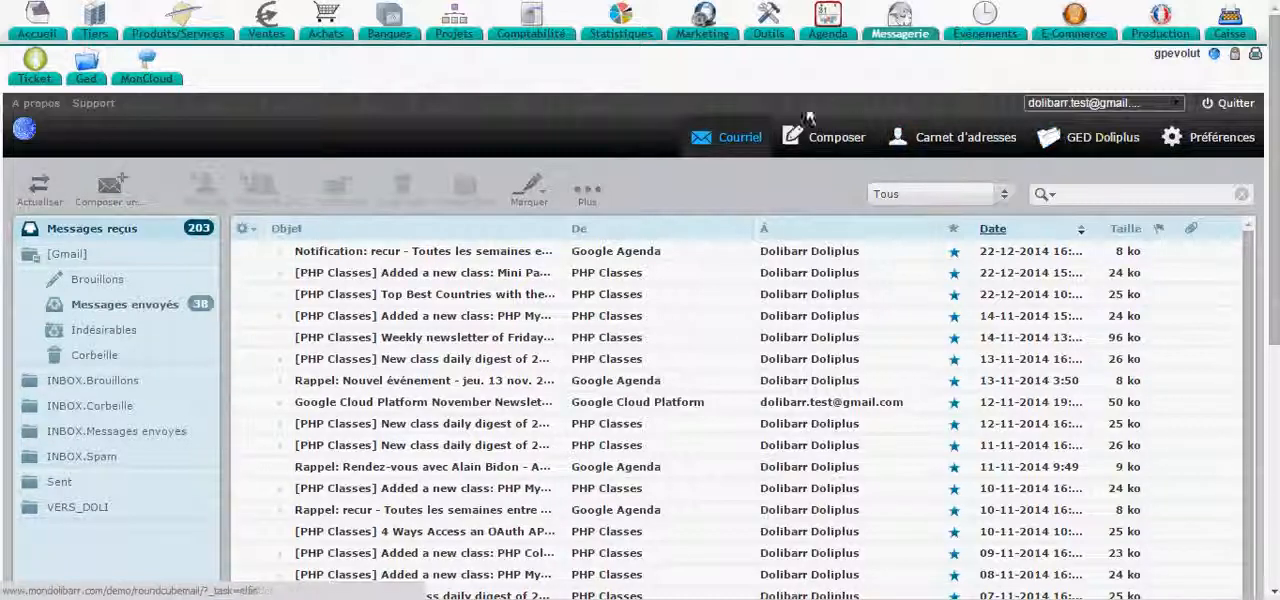
- Open the GED document page of the third party AA TEST (sarl)
left_click(95, 33)
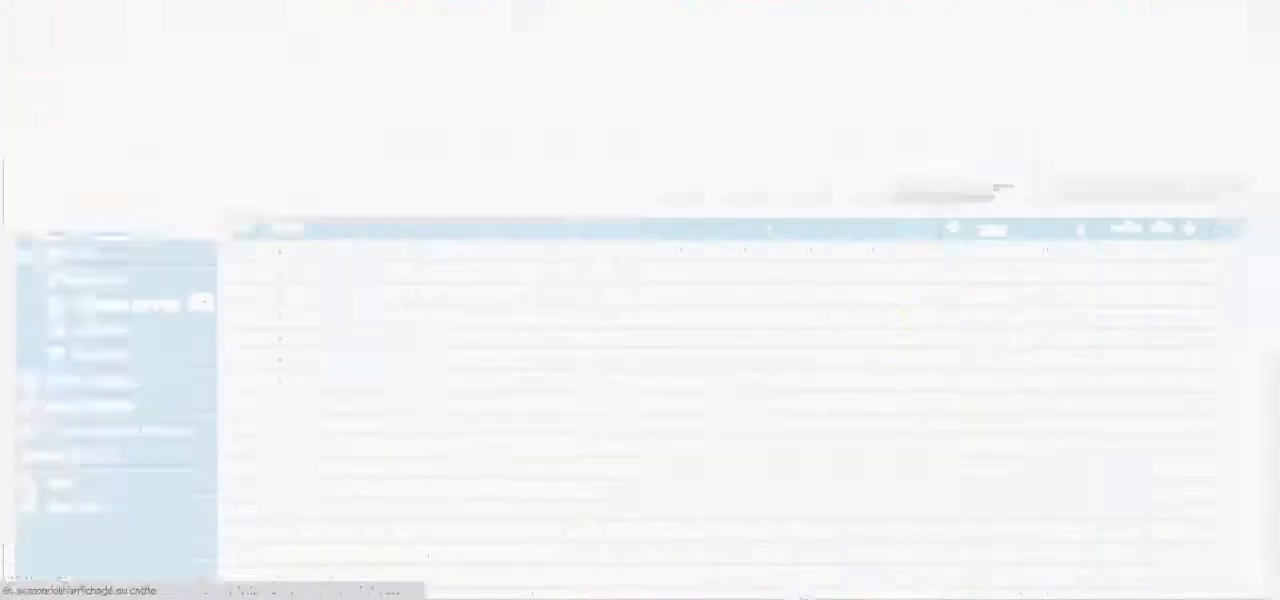
scroll(263, 377, "down", 5)
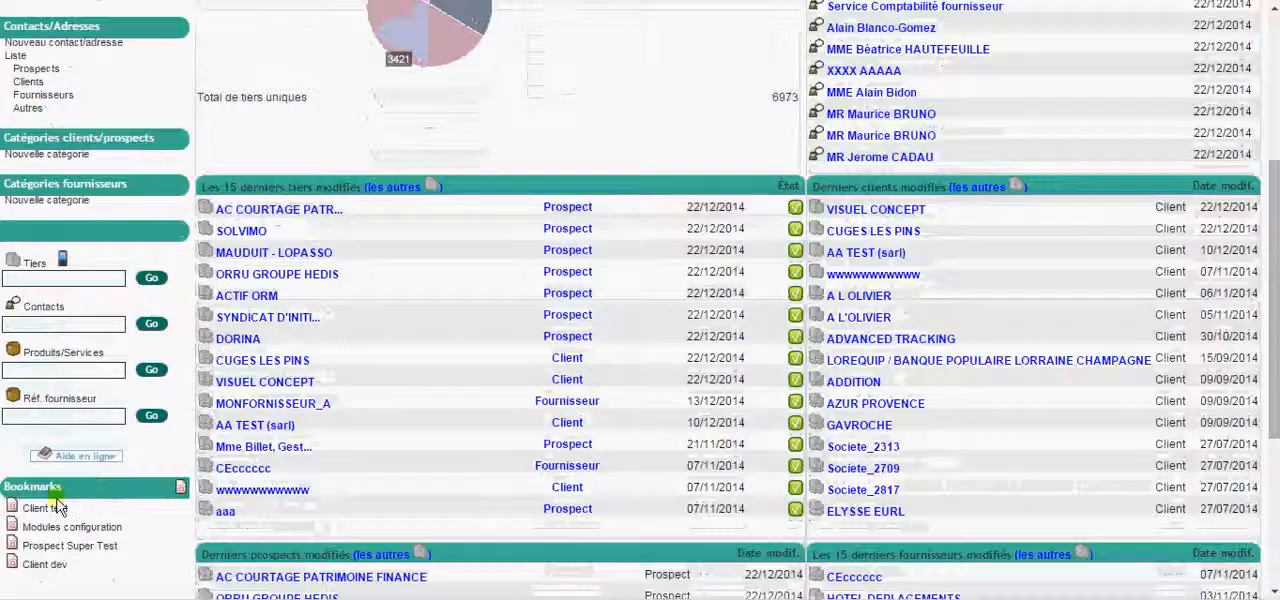
left_click(57, 507)
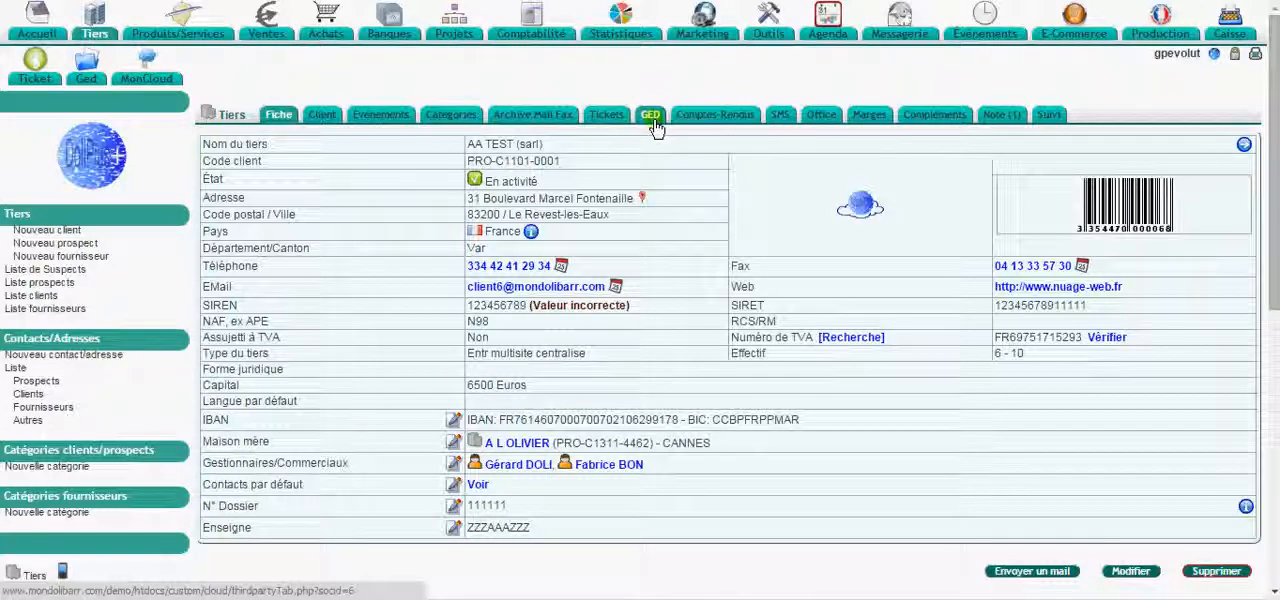
left_click(651, 118)
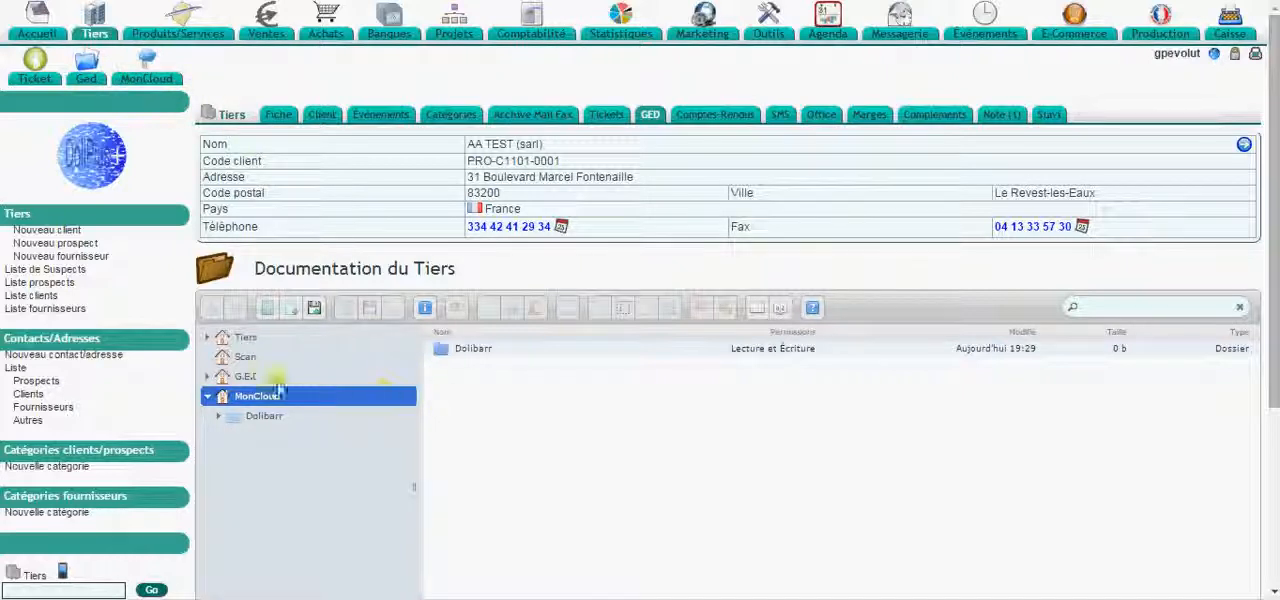
- View the third party's Tiers and Scan document folders, ending on the Tiers folder
left_click(245, 338)
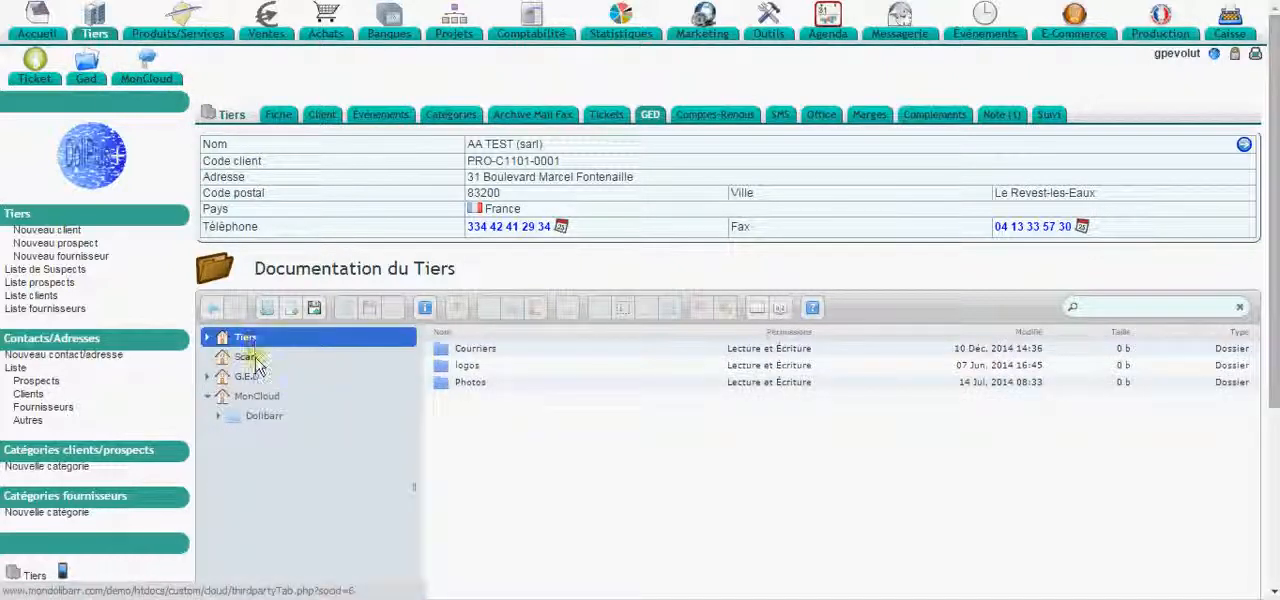
left_click(250, 358)
left_click(246, 338)
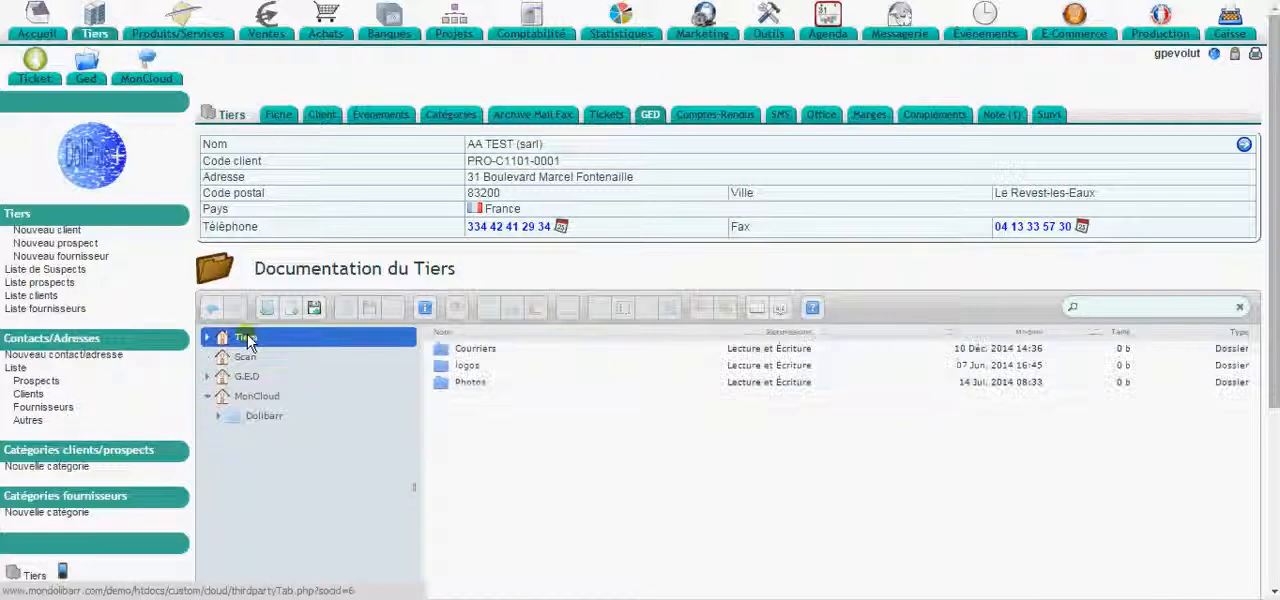
- Upload the Chrysanthemum image from the computer's Téléchargements folder into the third party's Tiers folder
left_click(188, 597)
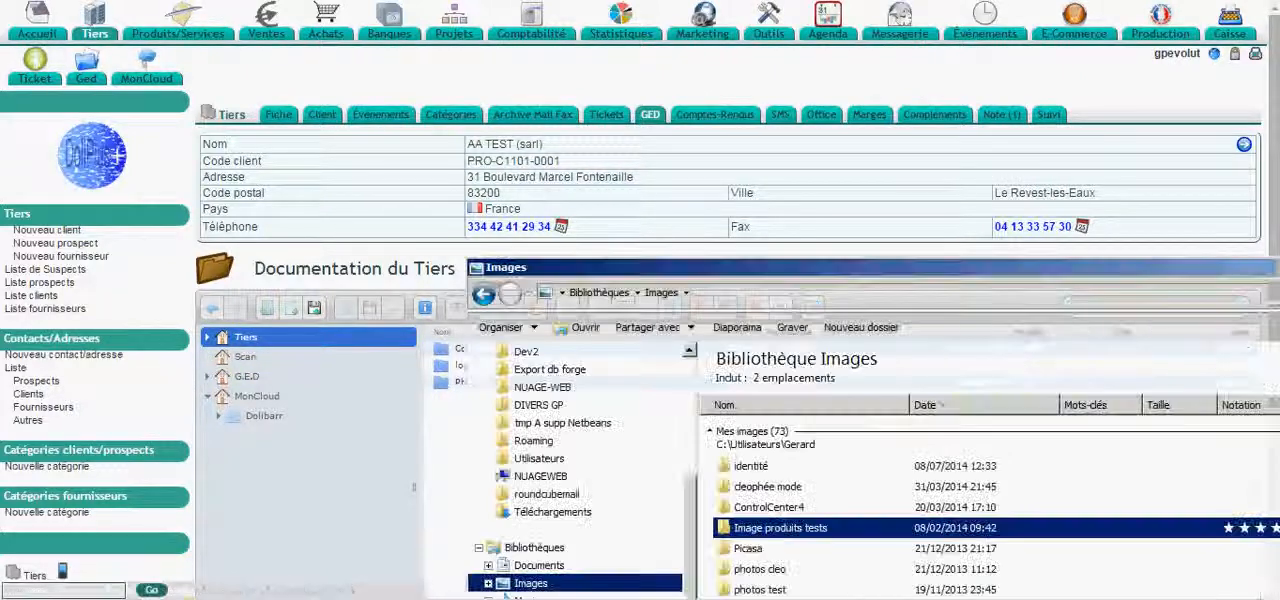
left_click_drag(700, 527, 682, 527)
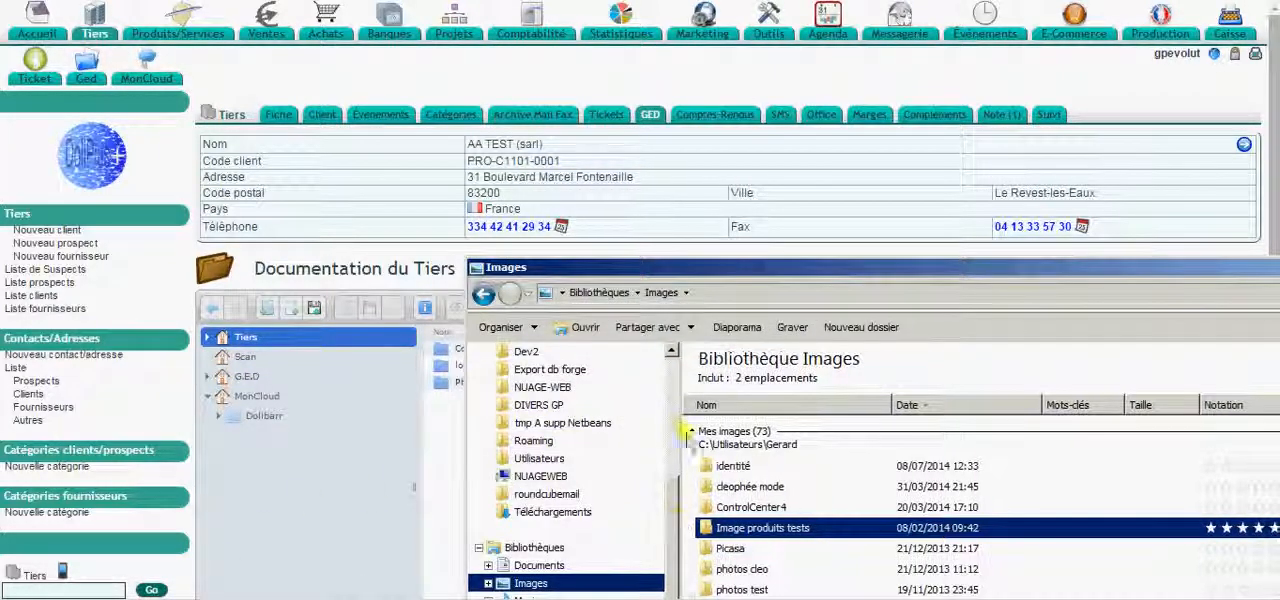
scroll(565, 415, "up", 4)
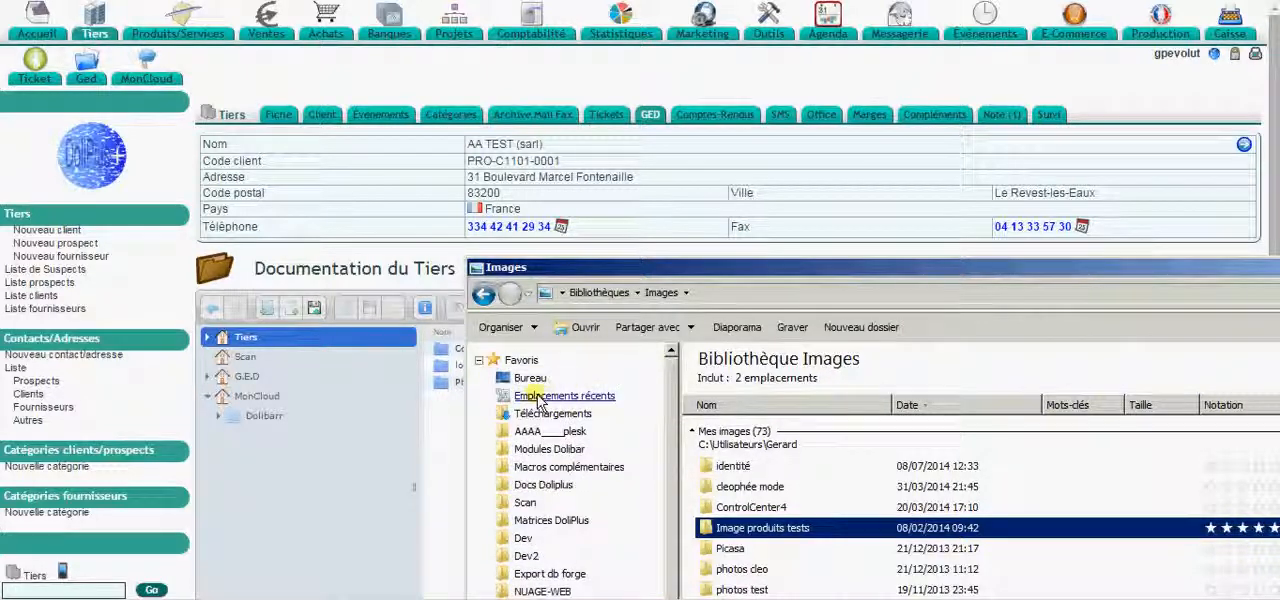
left_click(553, 413)
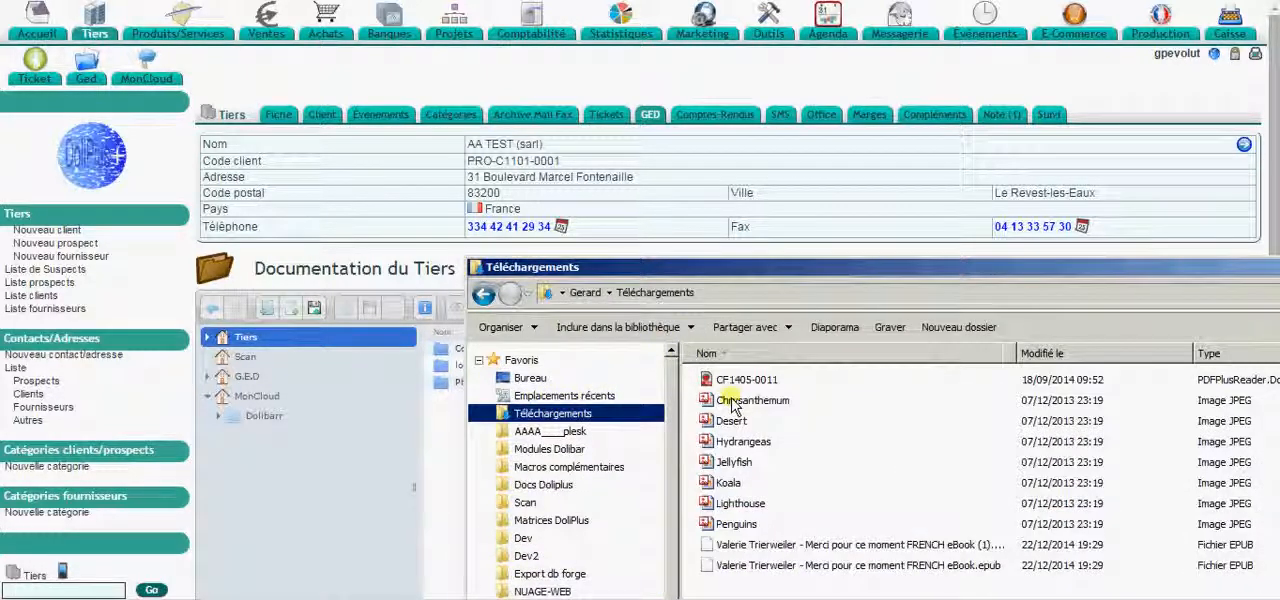
left_click_drag(690, 268, 969, 271)
left_click_drag(1035, 403, 613, 493)
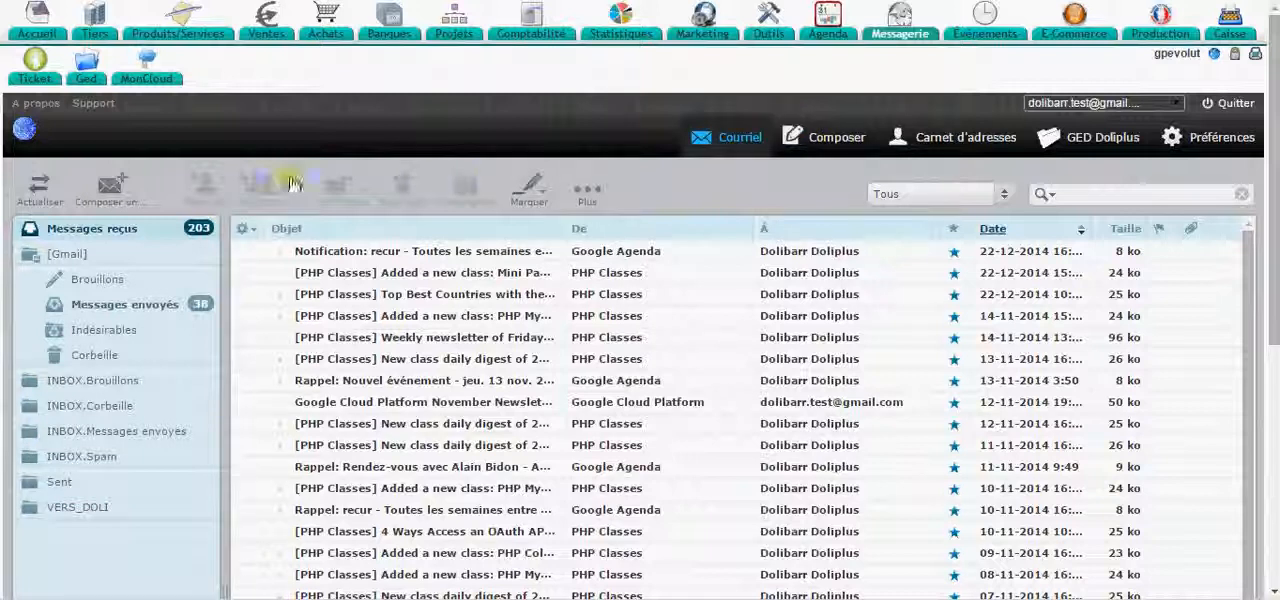
- Start a new email in the webmail and browse the personal, automatically collected and Dolibarr address books
left_click(107, 196)
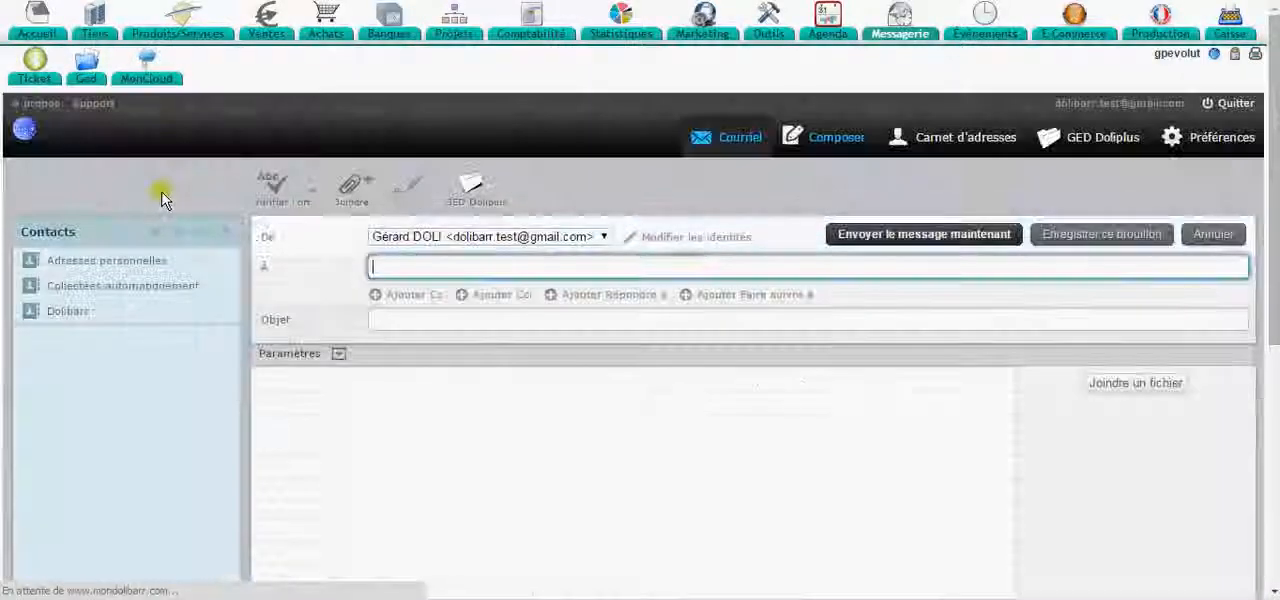
scroll(250, 250, "down", 1)
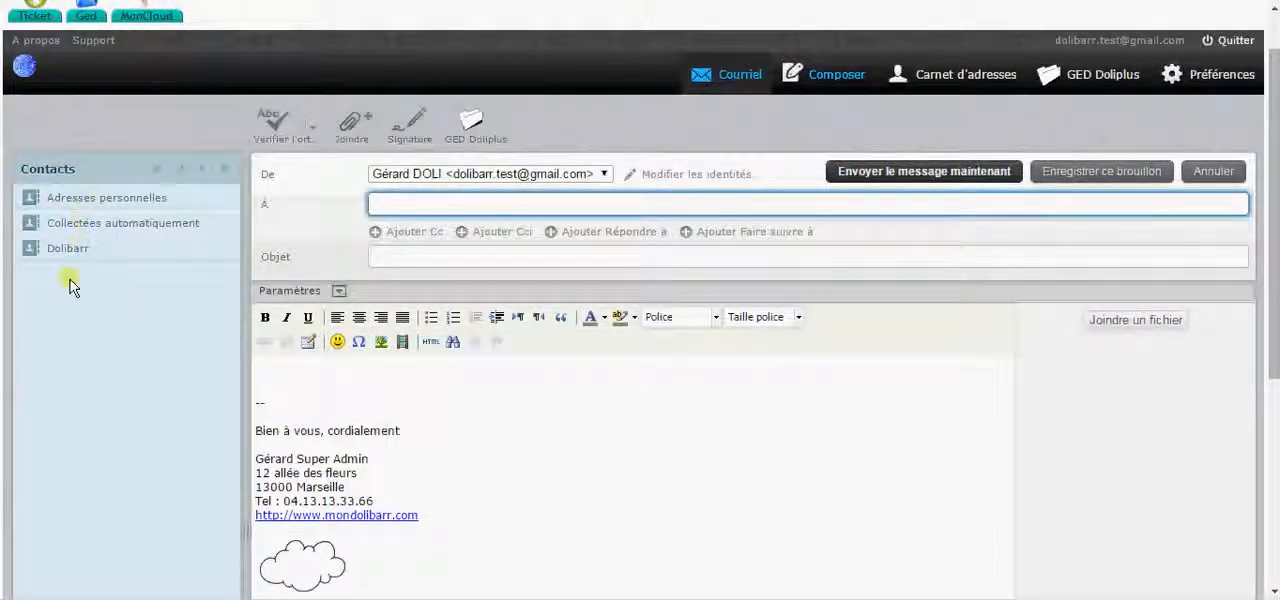
left_click(78, 200)
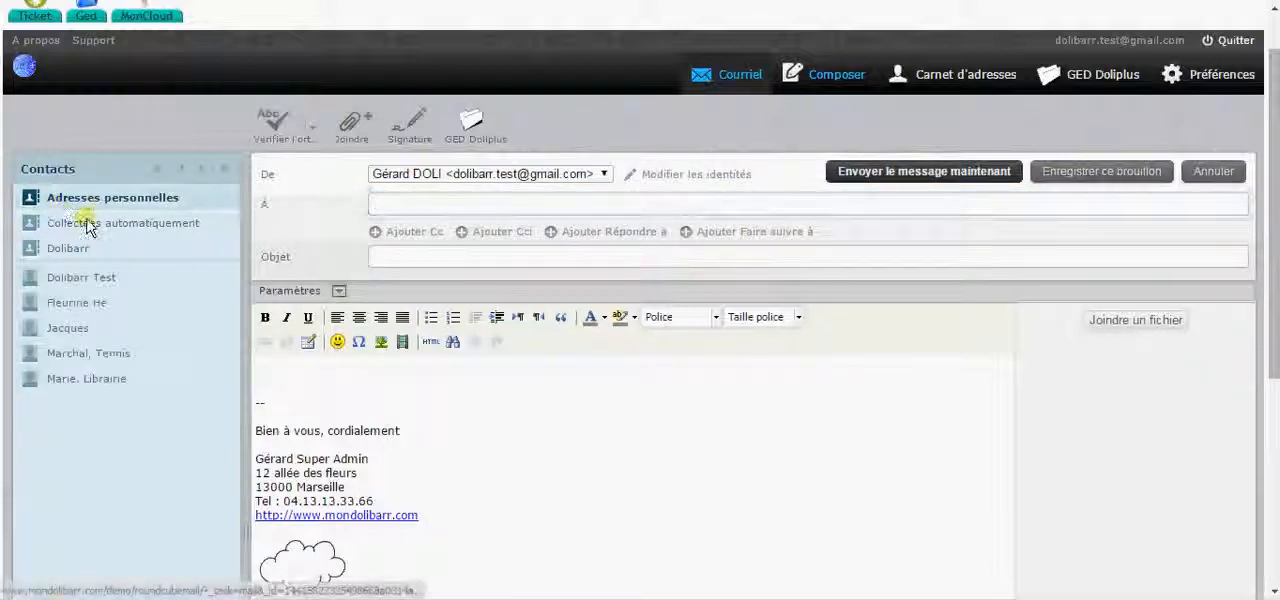
left_click(88, 224)
left_click(80, 249)
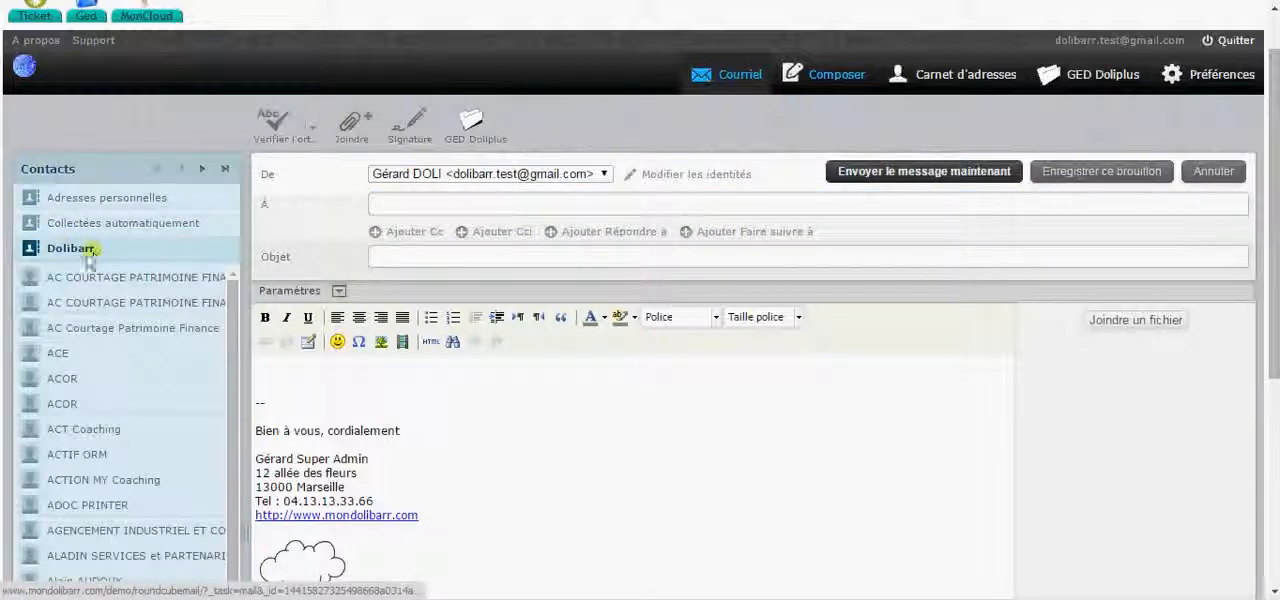
left_click(84, 231)
left_click(78, 247)
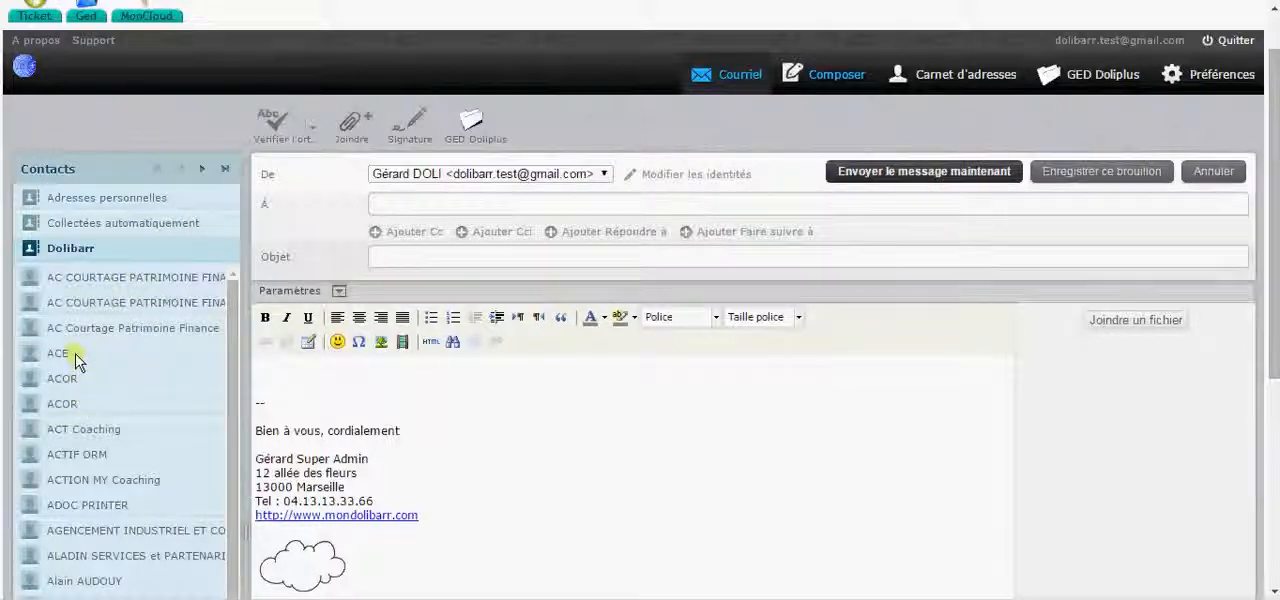
double_click(90, 505)
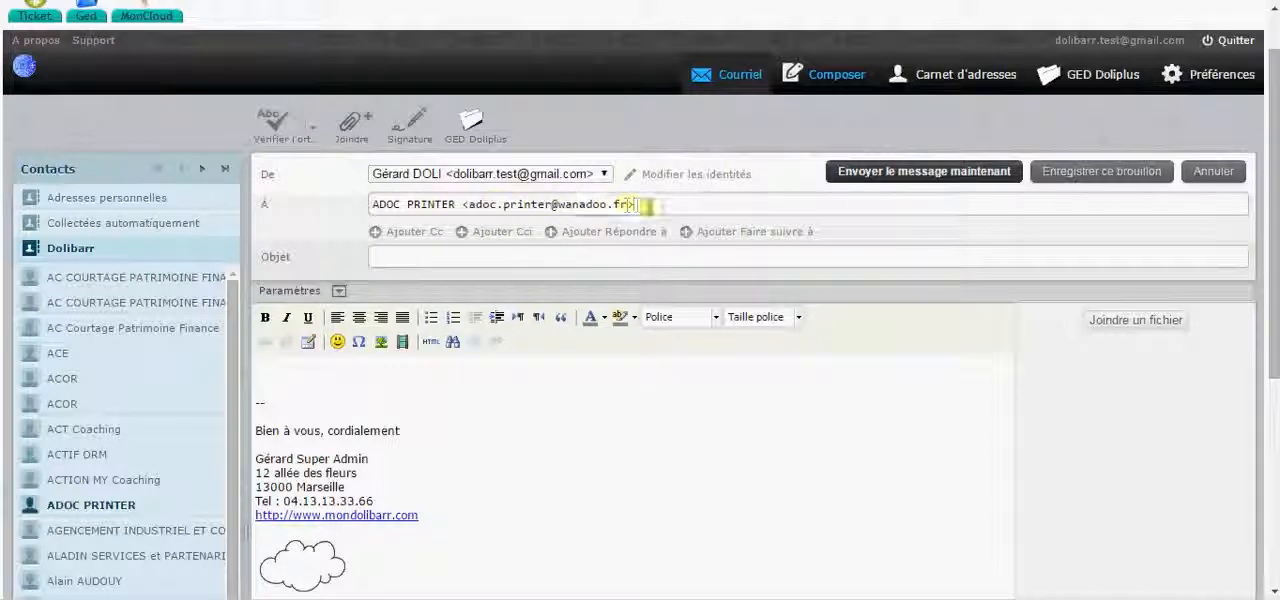
left_click_drag(640, 204, 345, 200)
key("BackSpace")
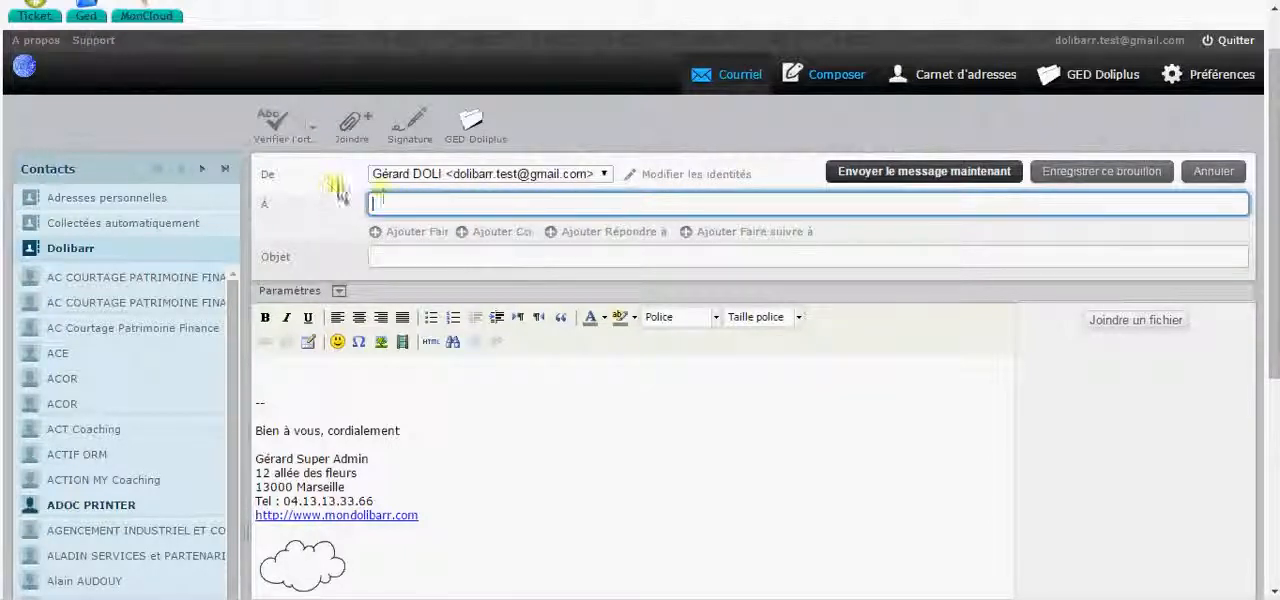
type("g")
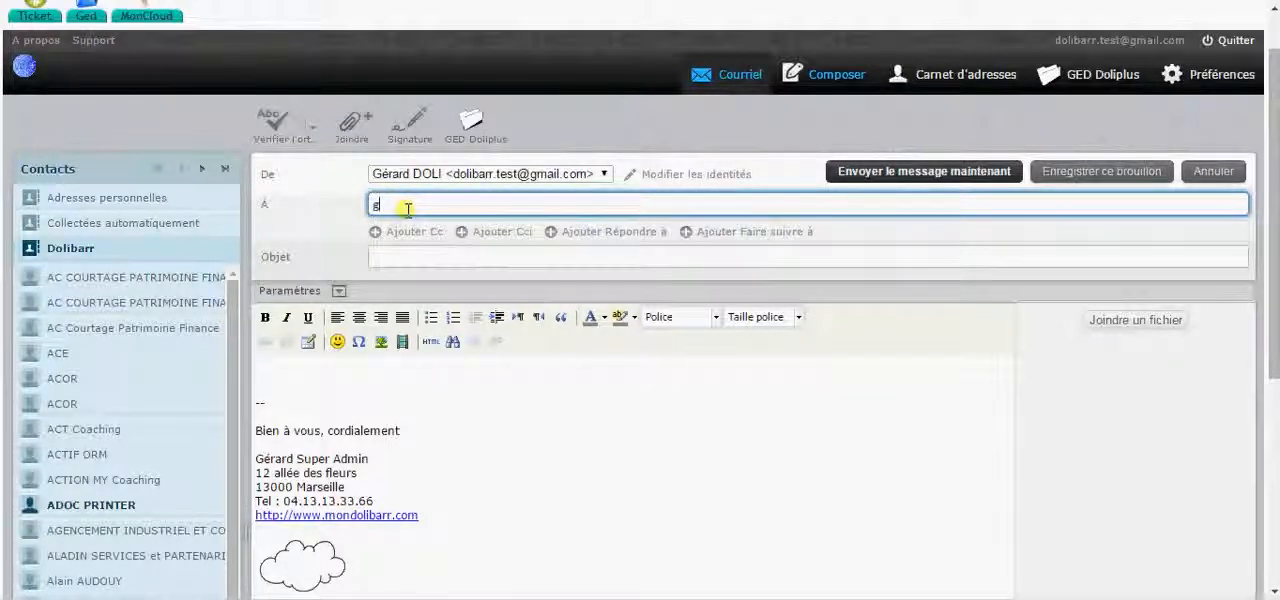
type("p")
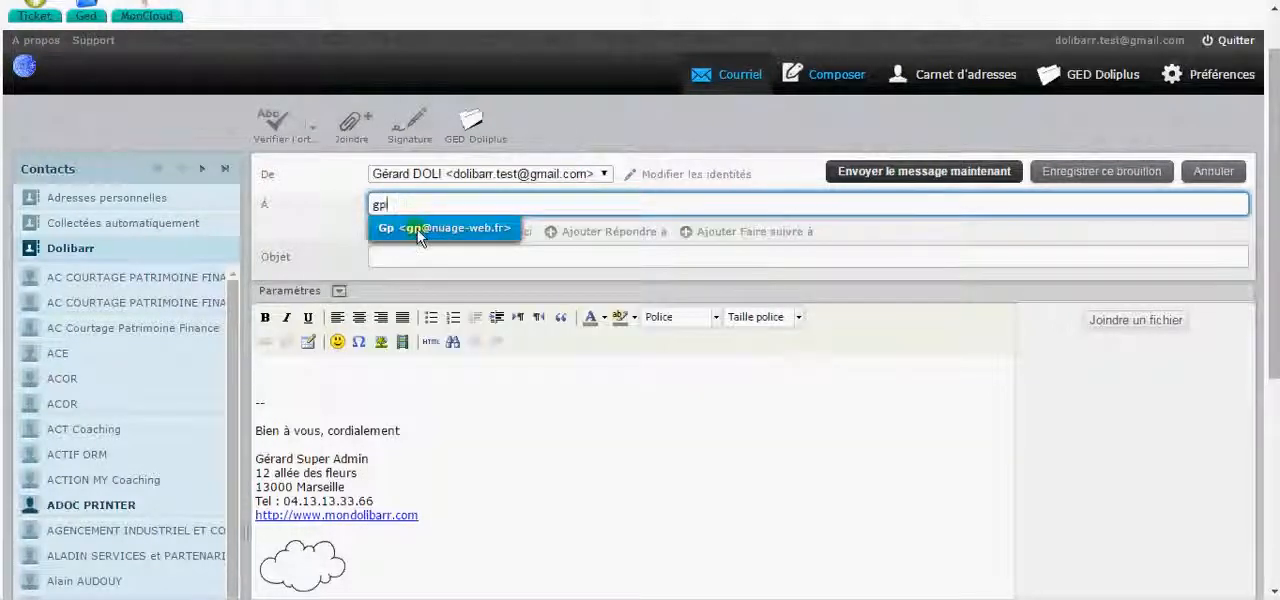
left_click(420, 230)
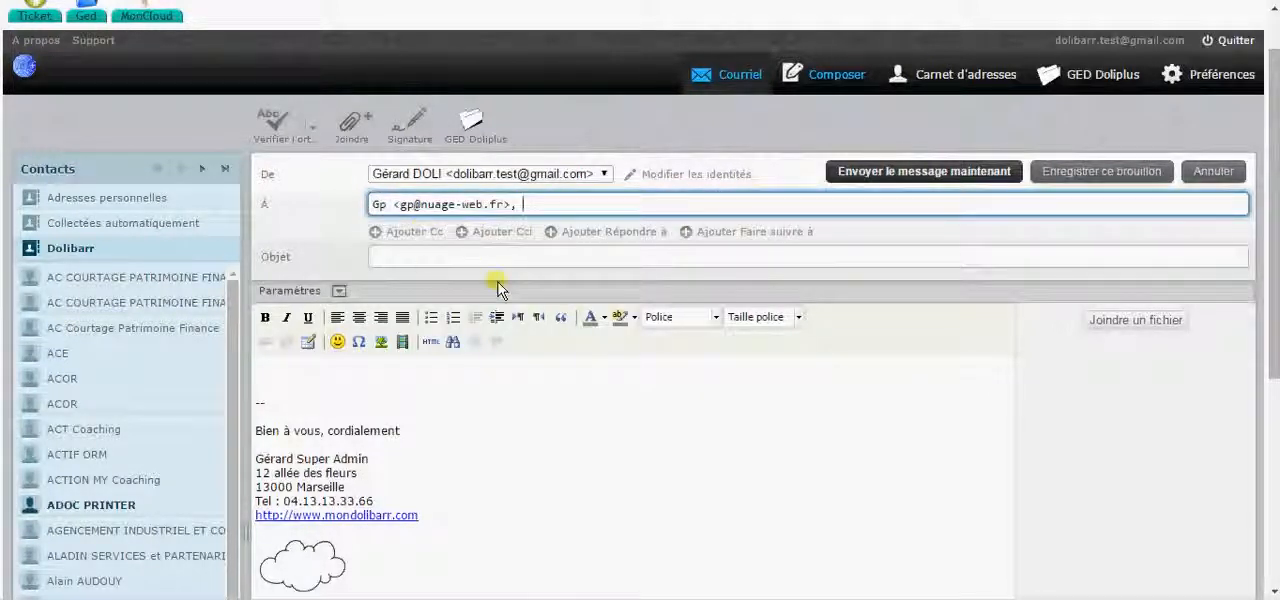
- Replace the recipient with the Dolibarr Test contact found with "dol" and set the subject to "test"
left_click_drag(523, 204, 330, 193)
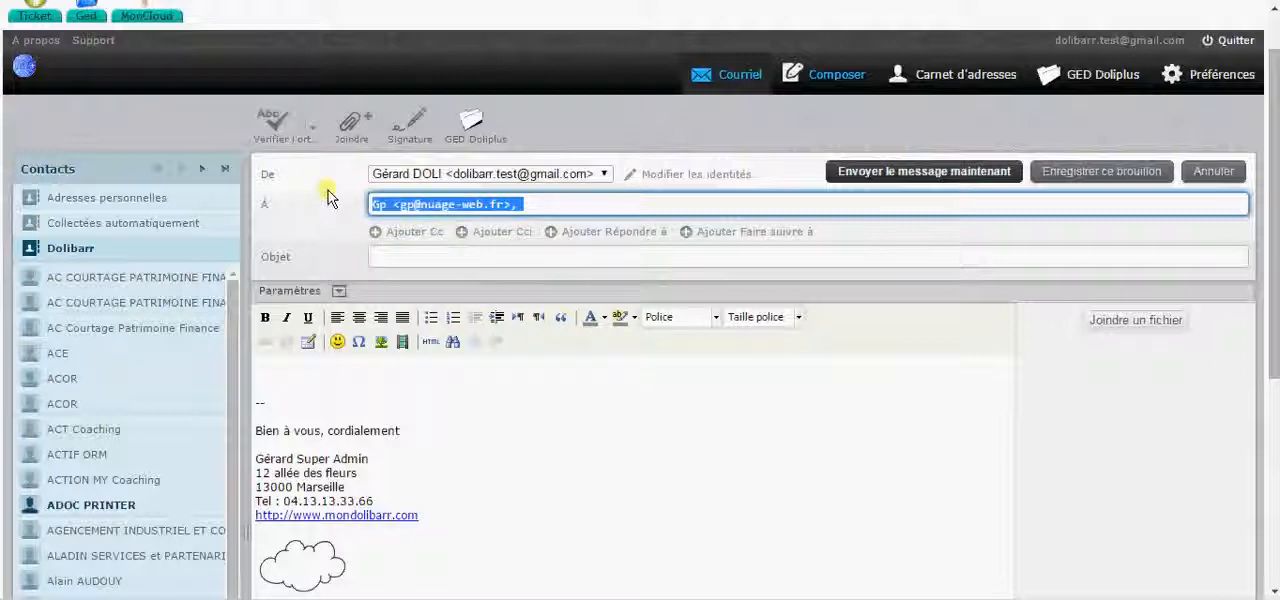
type("dol")
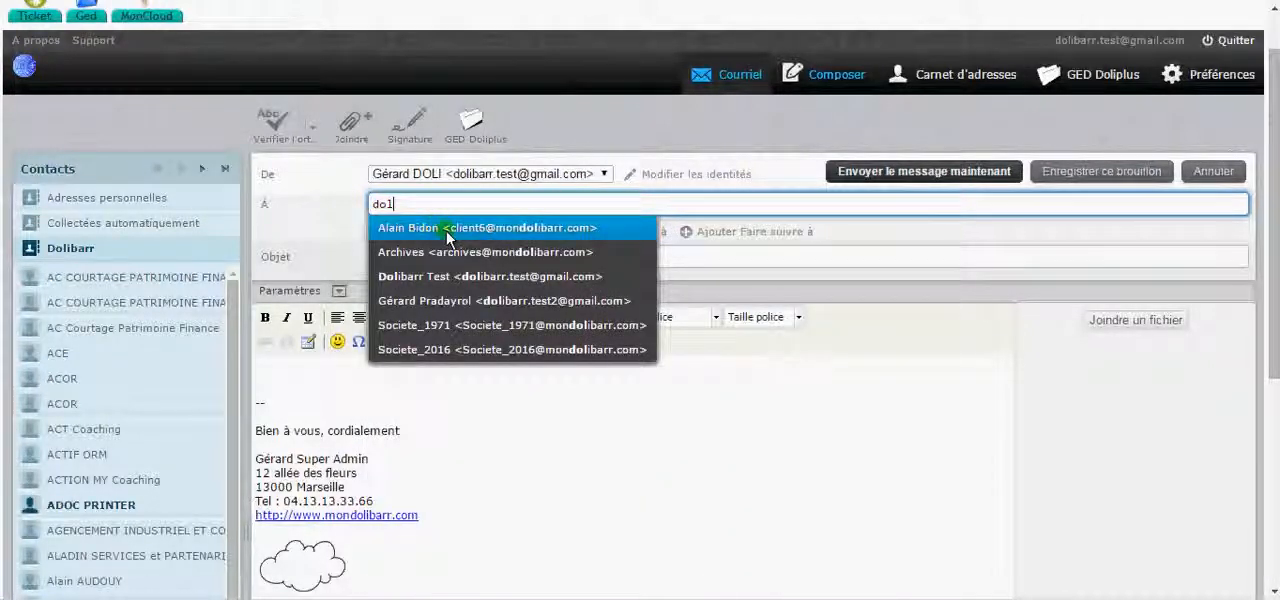
left_click(462, 276)
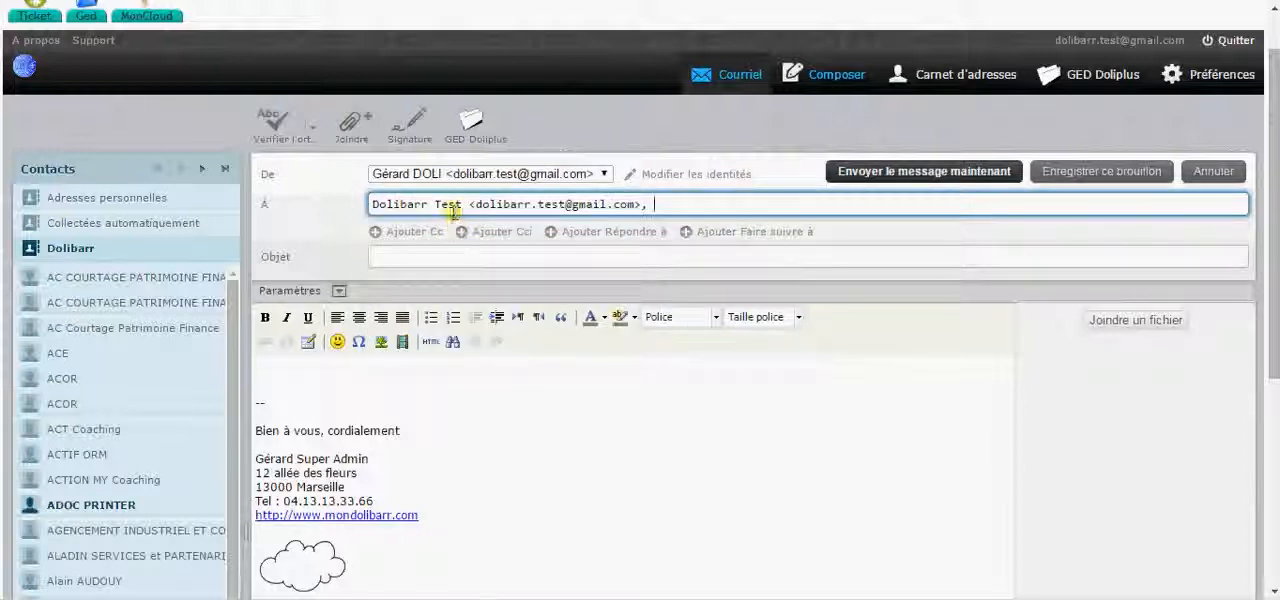
left_click(492, 258)
type("test")
- Insert the image book.png from the DoliPlus server's Public folder into the message body above the signature
left_click(373, 388)
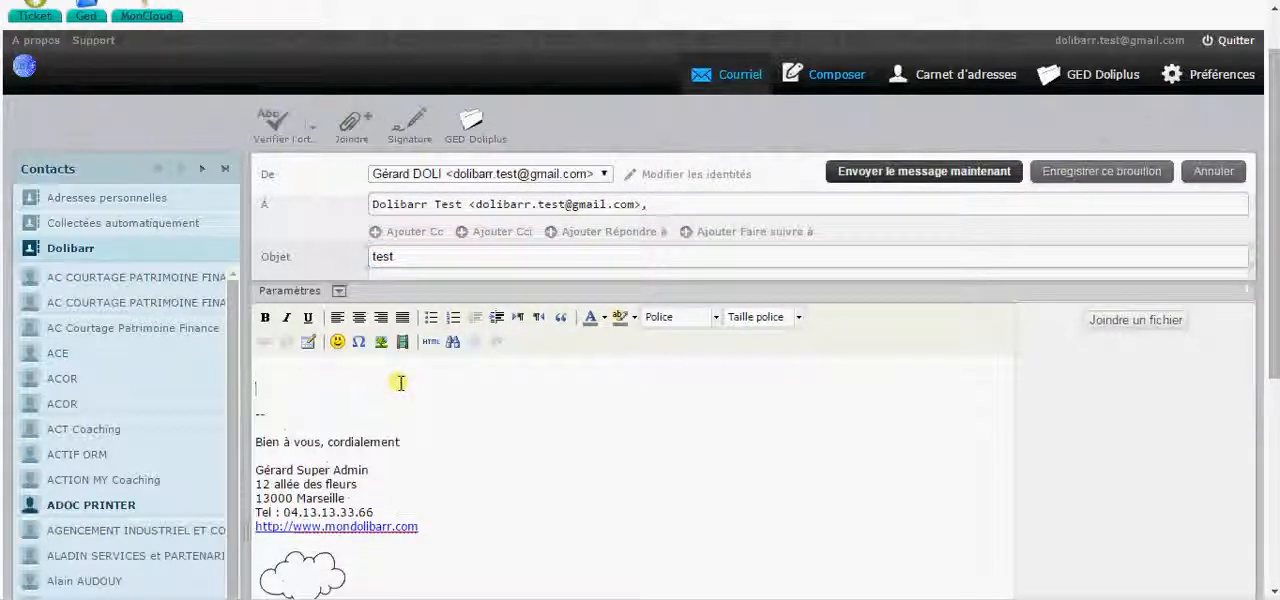
scroll(405, 381, "down", 1)
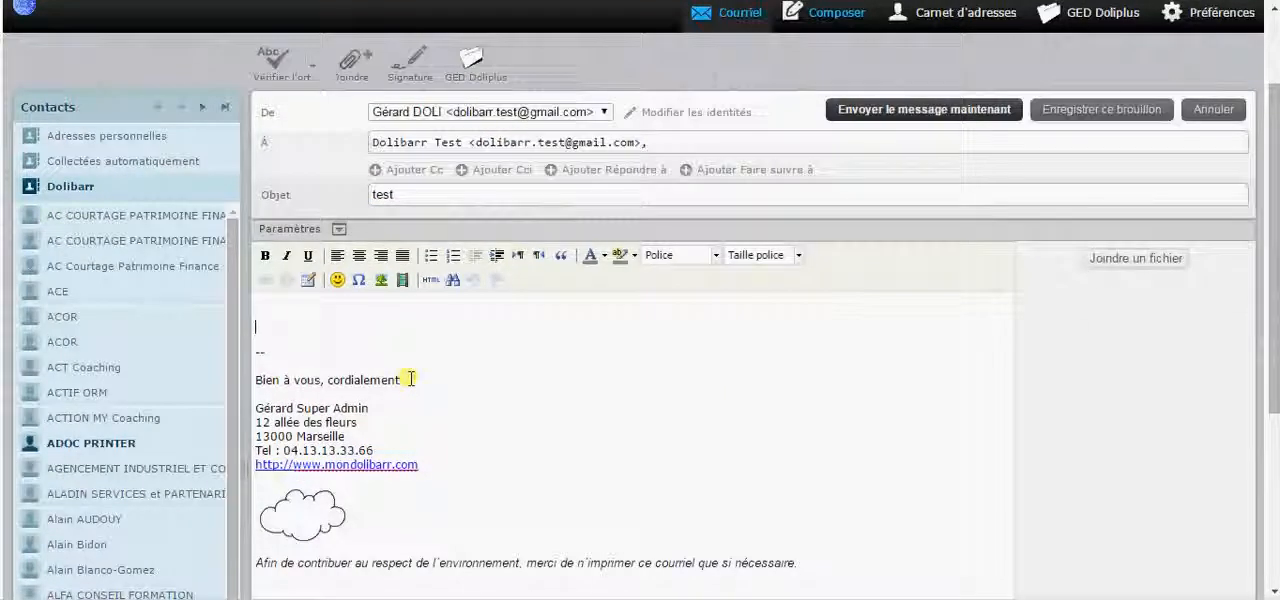
scroll(419, 372, "up", 1)
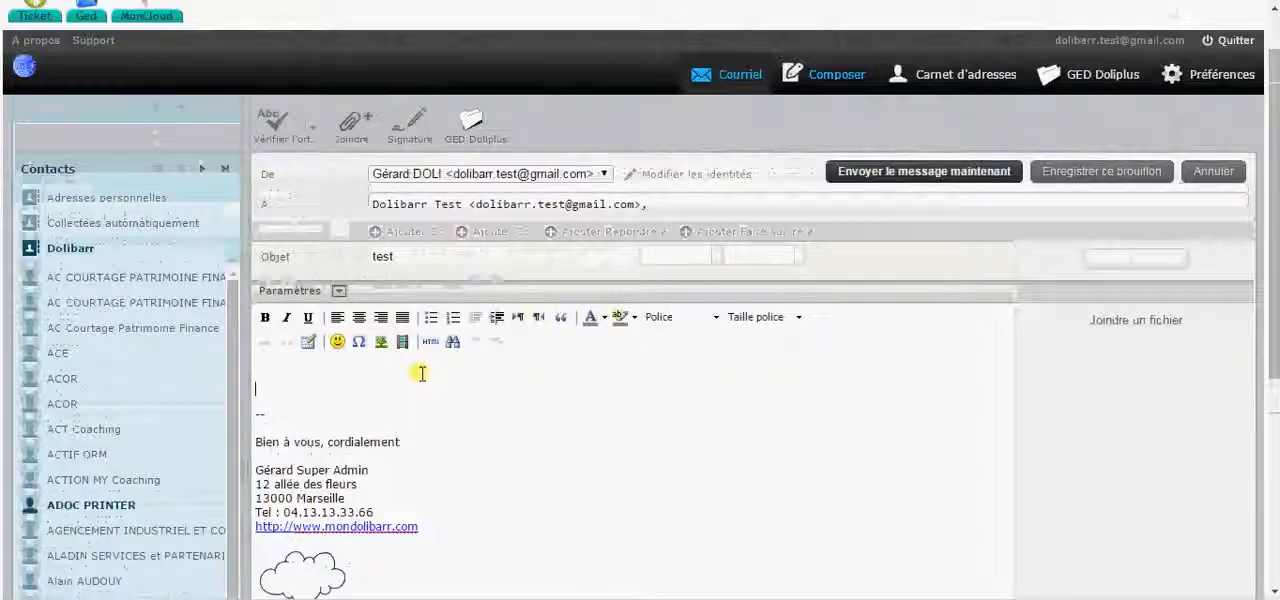
left_click(380, 345)
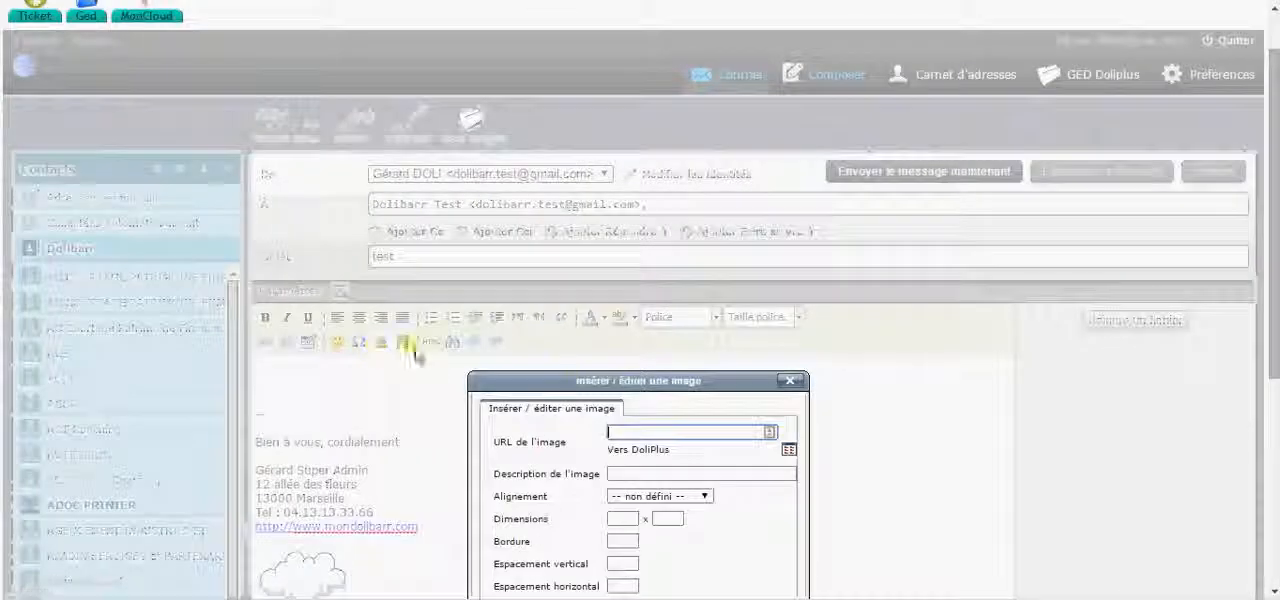
left_click(788, 451)
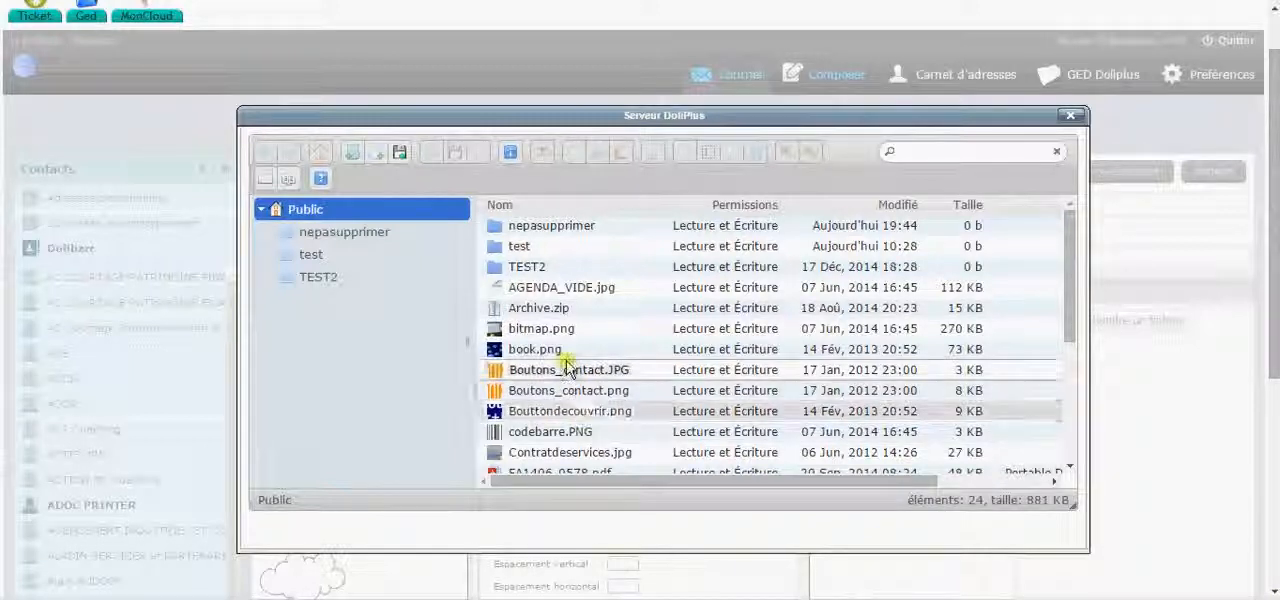
scroll(563, 365, "down", 1)
left_click(530, 264)
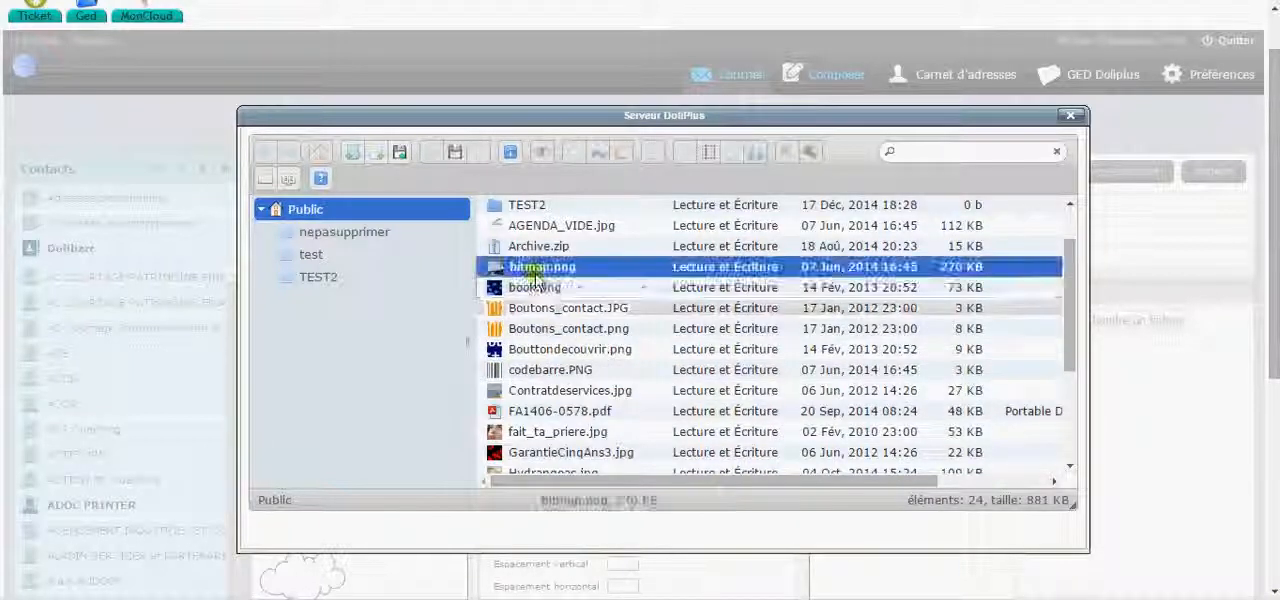
double_click(530, 286)
scroll(722, 387, "down", 2)
left_click(529, 509)
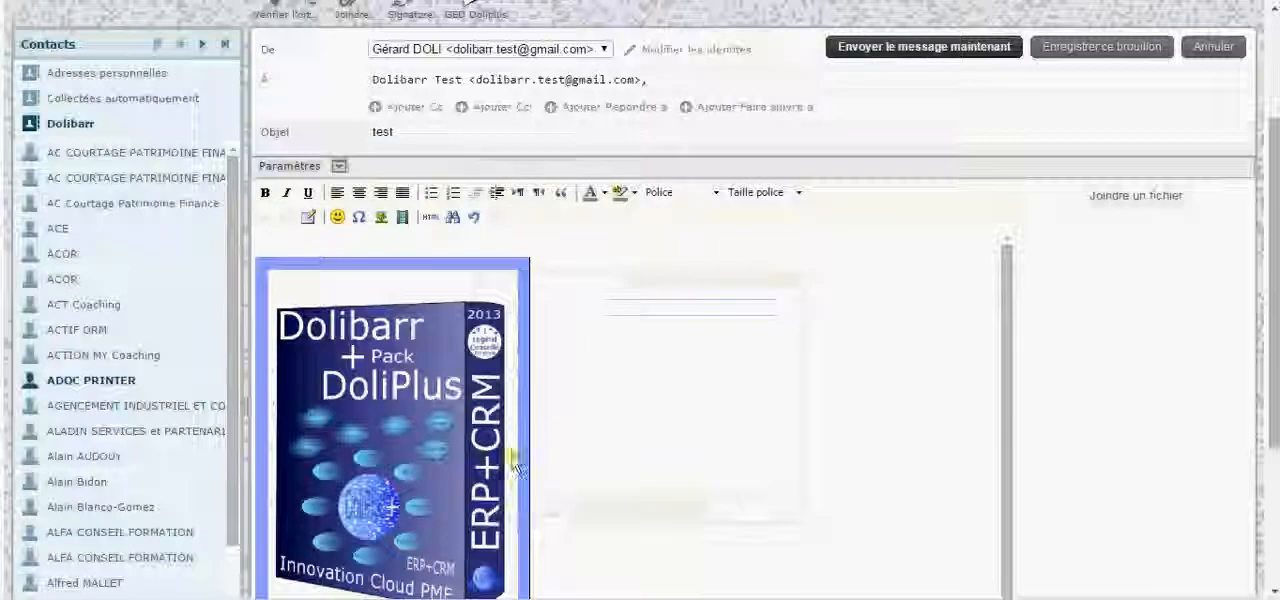
- Shrink the inserted Dolibarr + Pack DoliPlus box image to about half its size
scroll(528, 520, "down", 2)
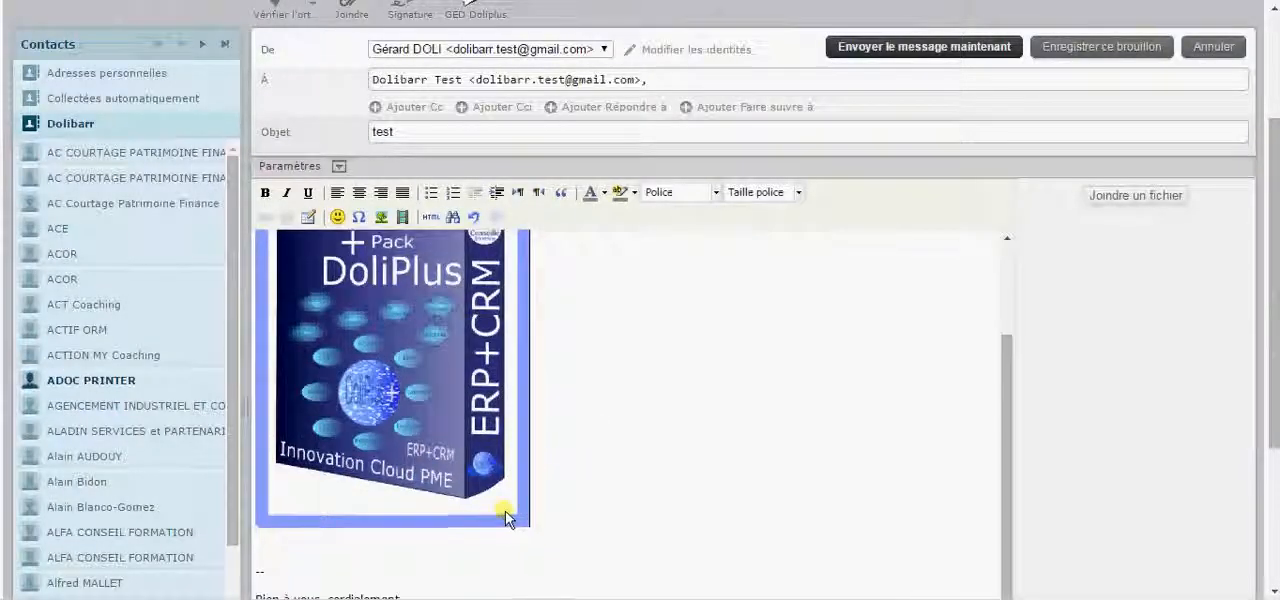
left_click(507, 518)
left_click_drag(529, 529, 422, 335)
scroll(534, 363, "up", 2)
scroll(617, 380, "down", 2)
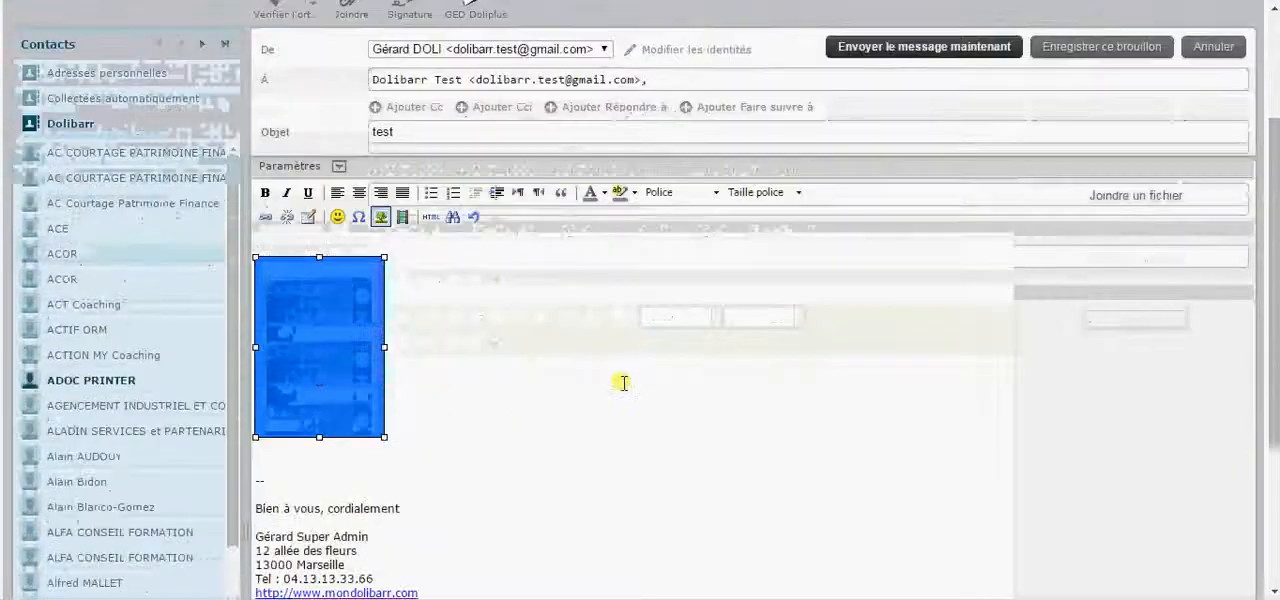
left_click(520, 363)
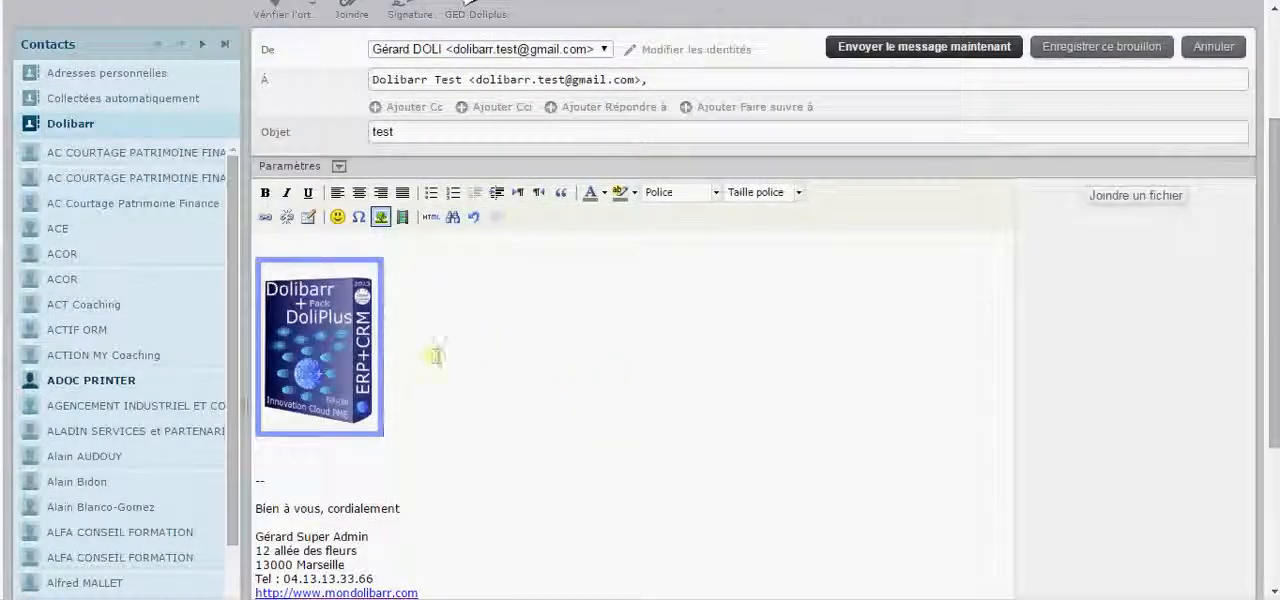
- Attach Desert.jpg from the computer's Téléchargements folder to the test email
scroll(452, 365, "up", 1)
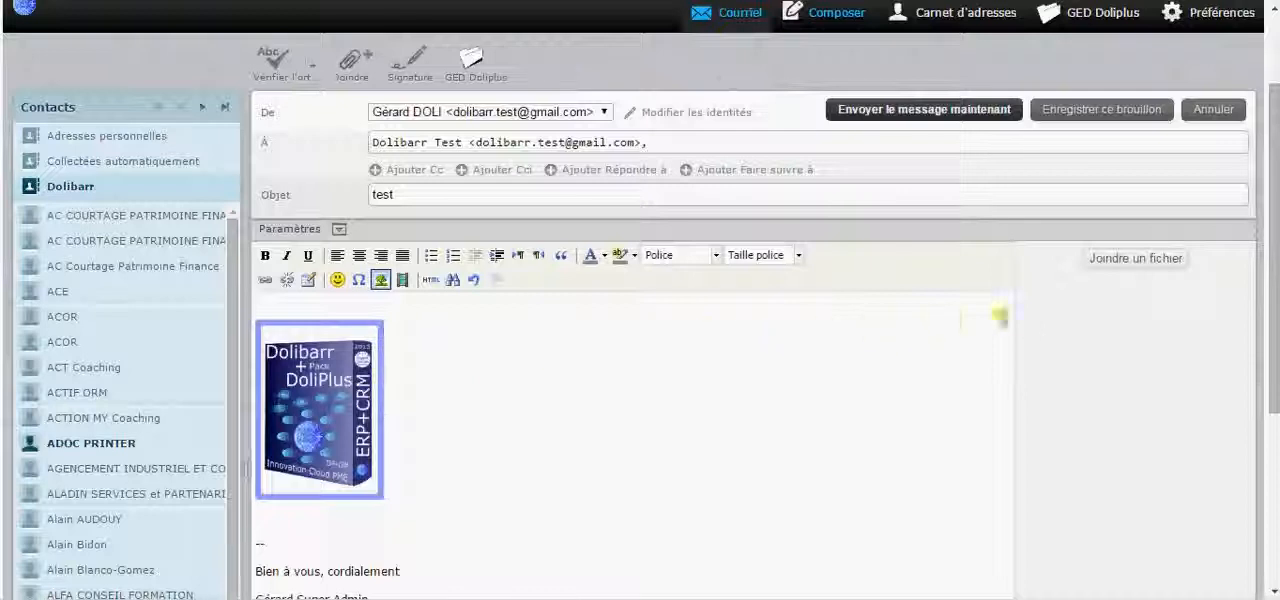
left_click(1147, 260)
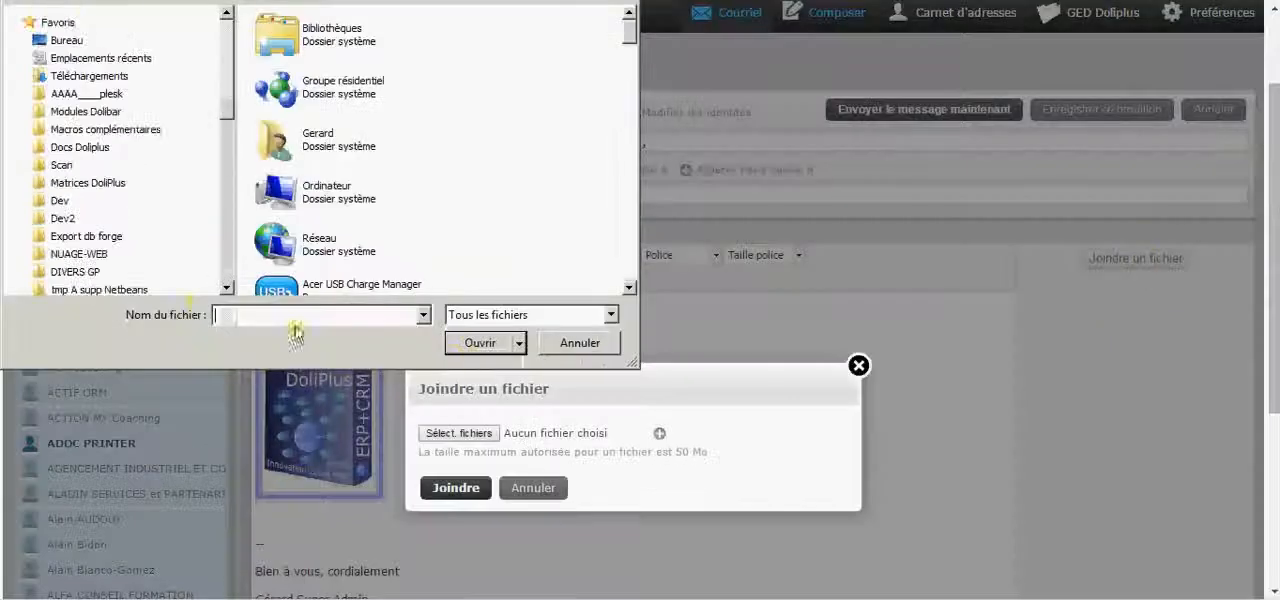
left_click(98, 76)
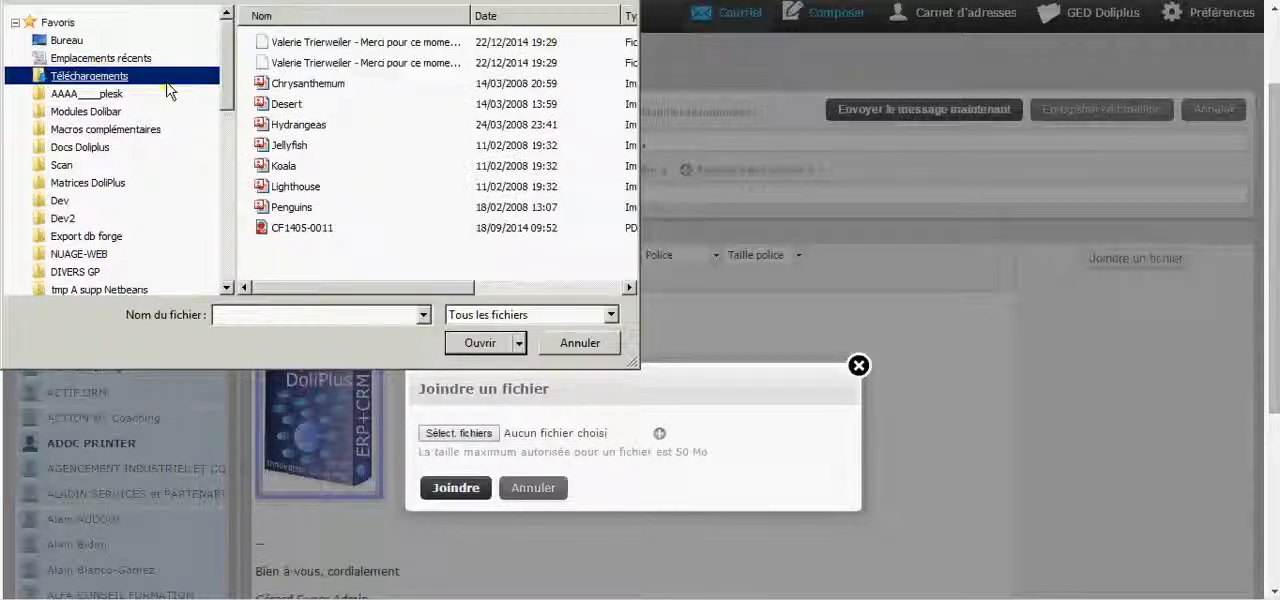
double_click(287, 104)
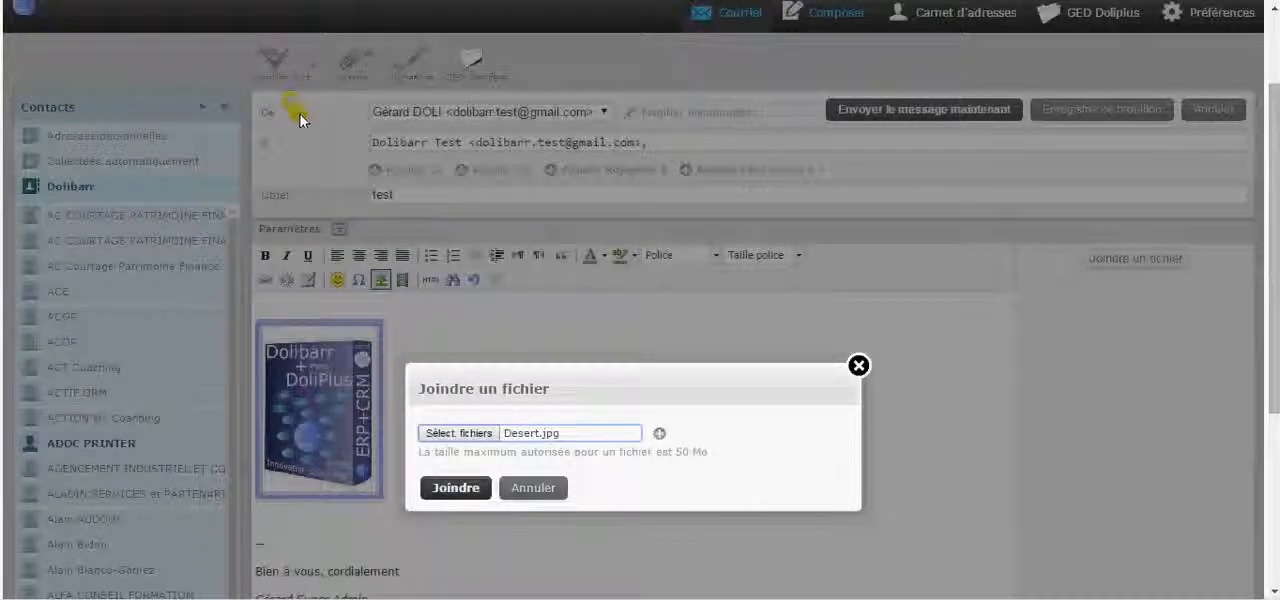
left_click(456, 488)
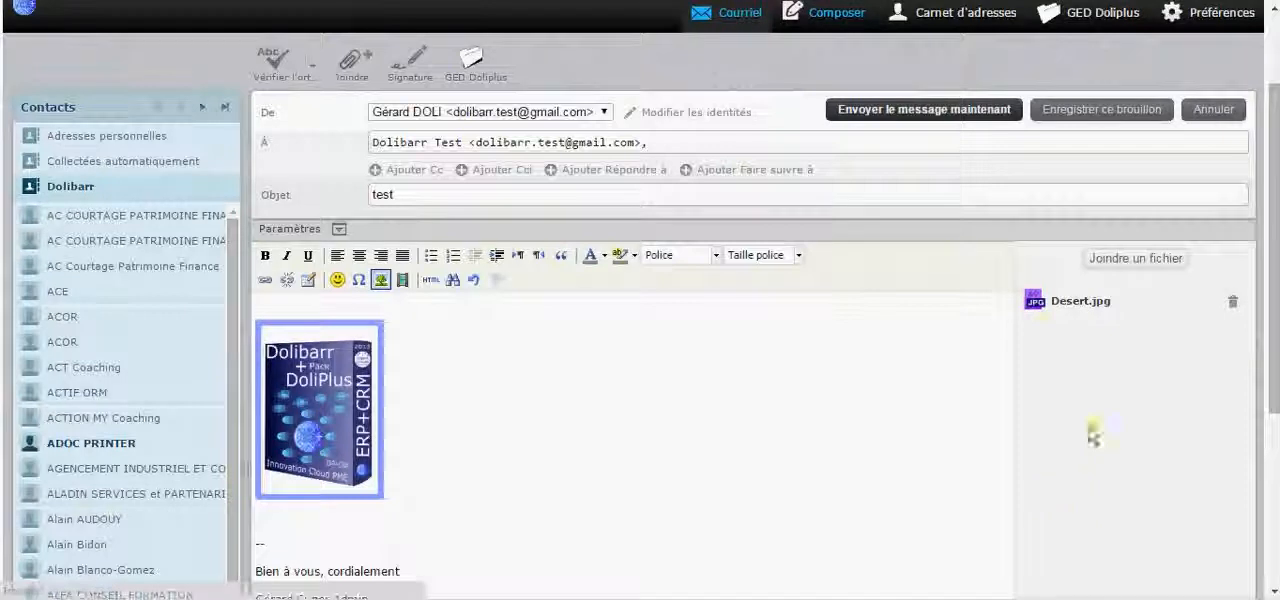
- Attach Lighthouse.jpg from the Photo folder of the GED on the DoliPlus document server
scroll(1030, 328, "up", 1)
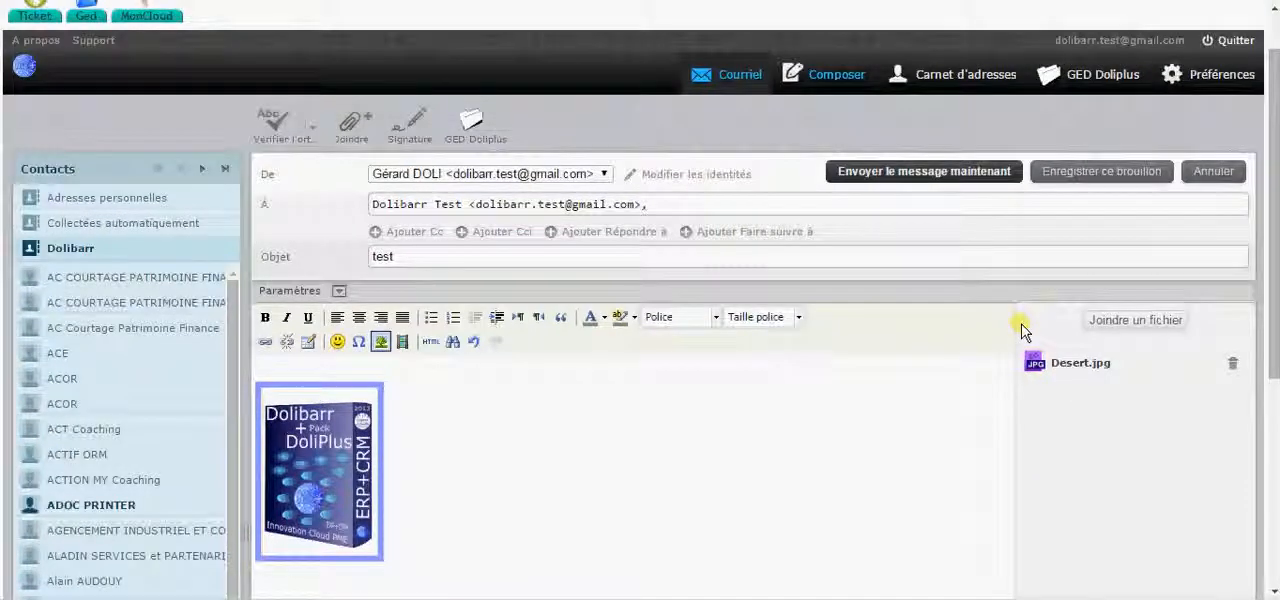
left_click(469, 131)
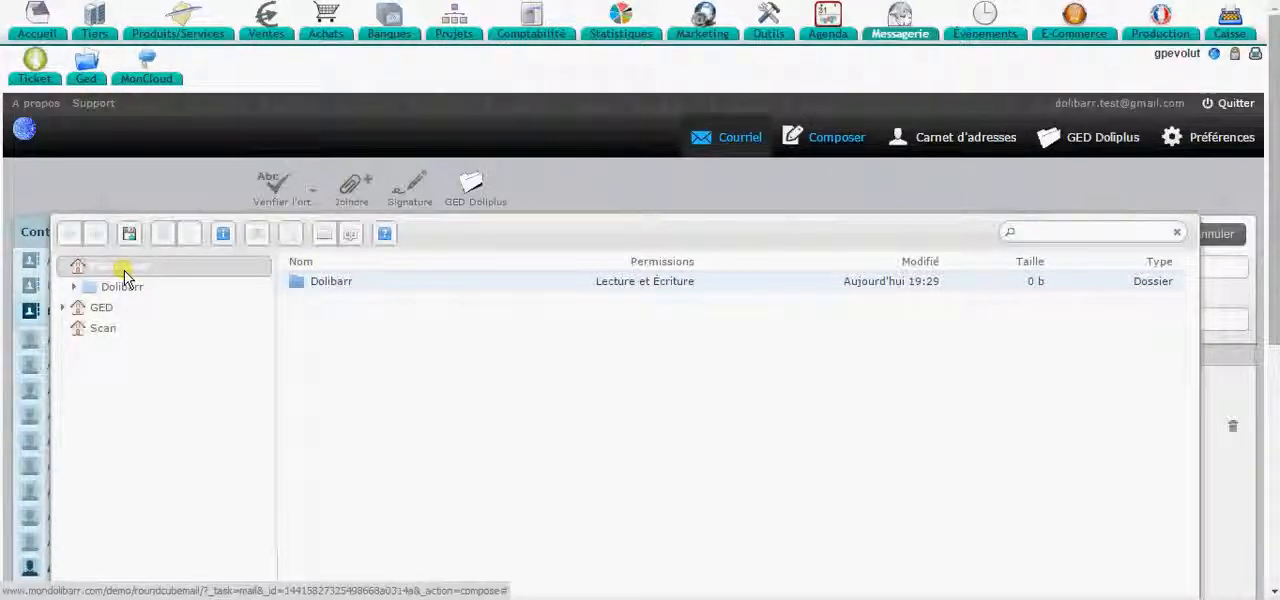
left_click(106, 305)
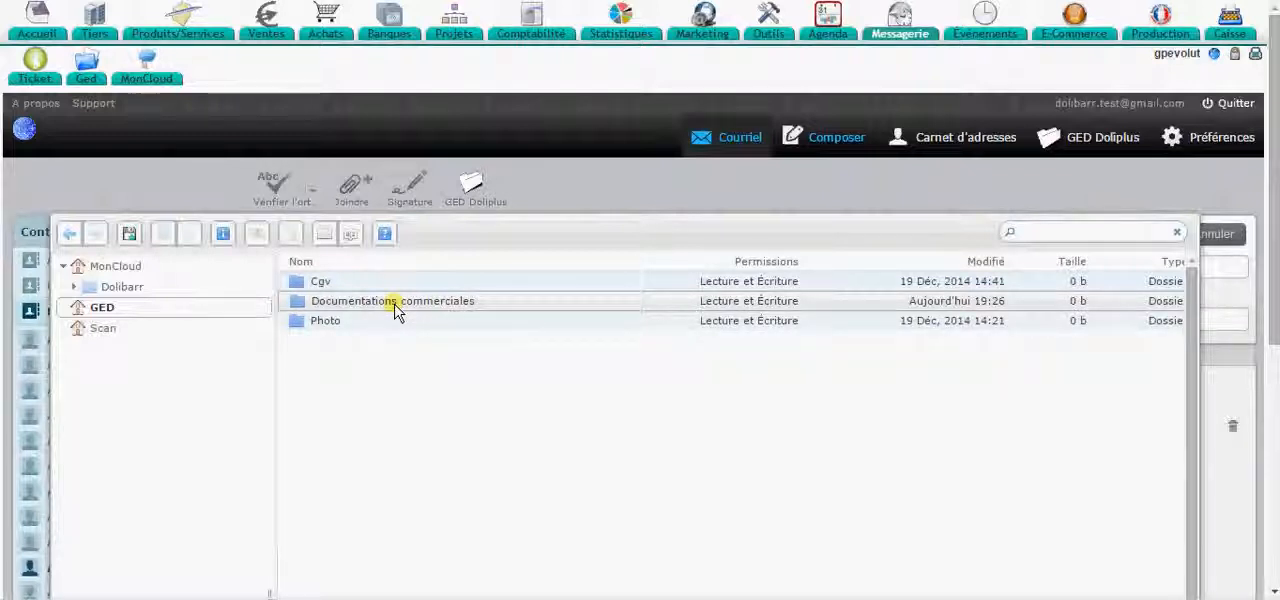
double_click(330, 303)
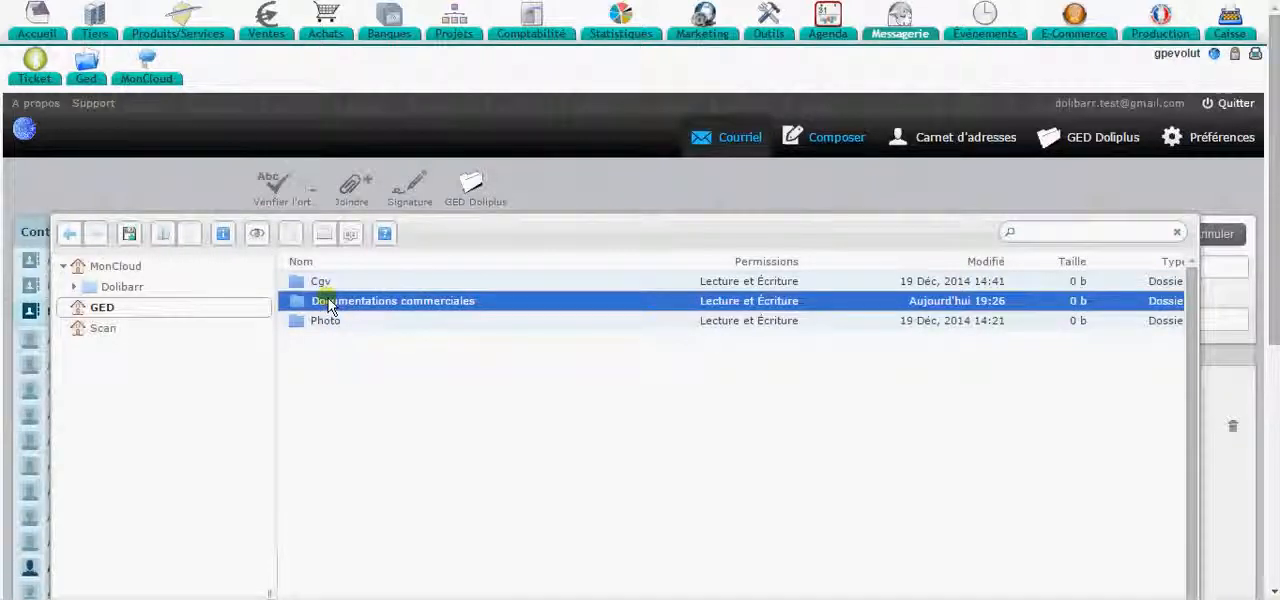
left_click(108, 329)
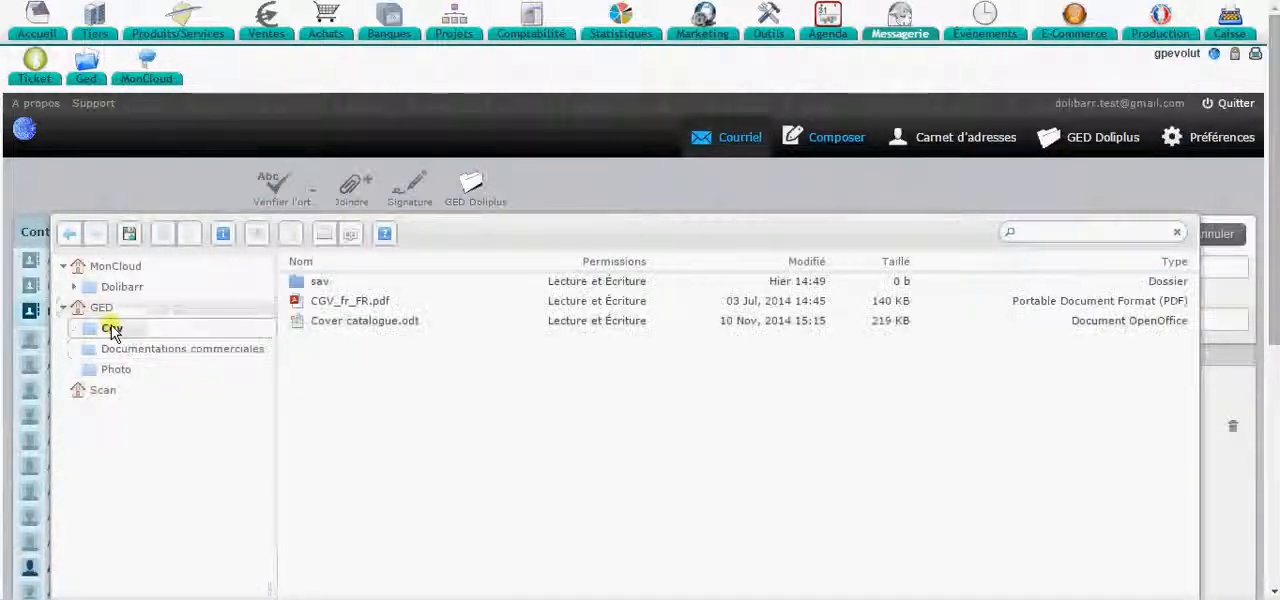
left_click(122, 369)
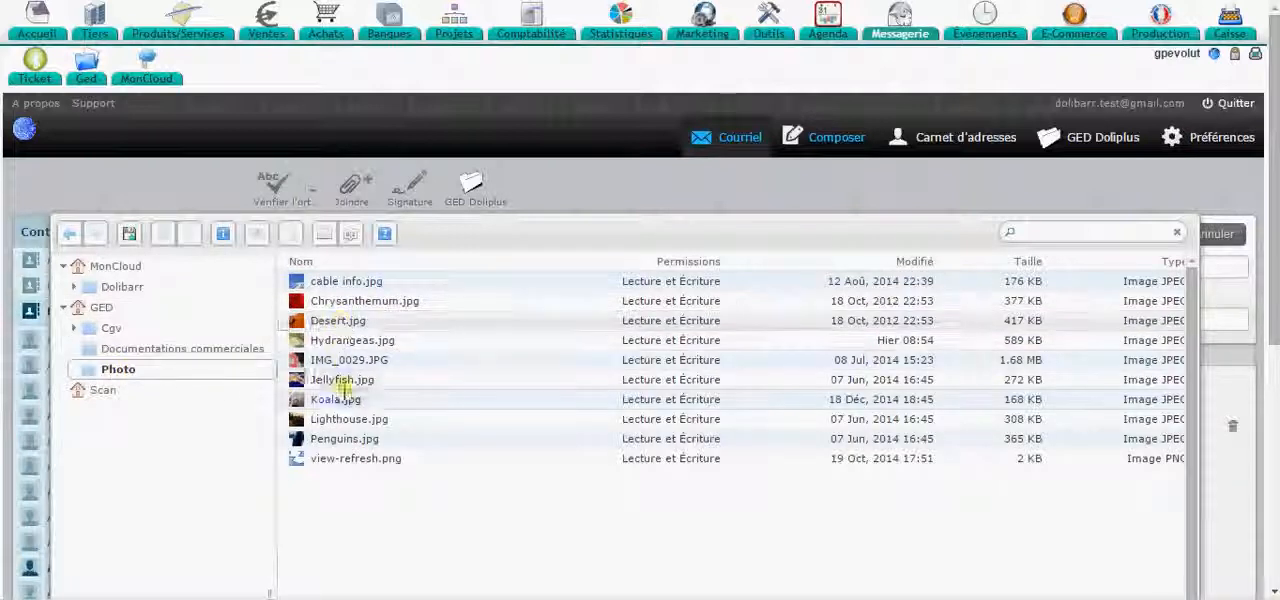
left_click(350, 421)
double_click(350, 421)
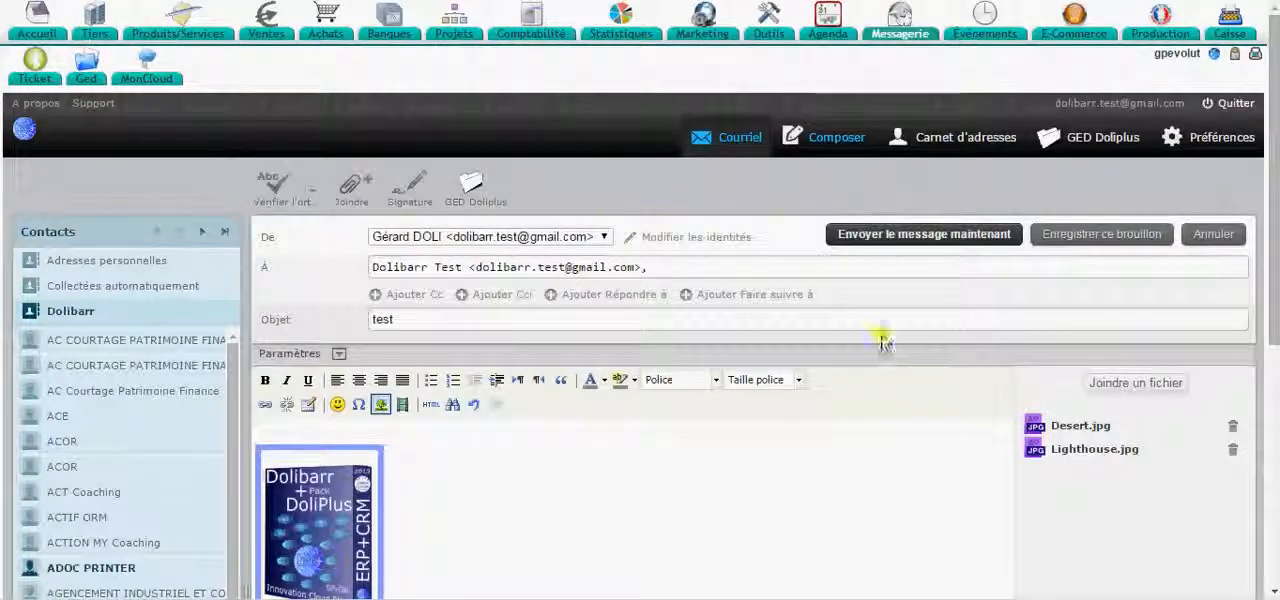
- Send the email and select the test message among the received messages
left_click(910, 240)
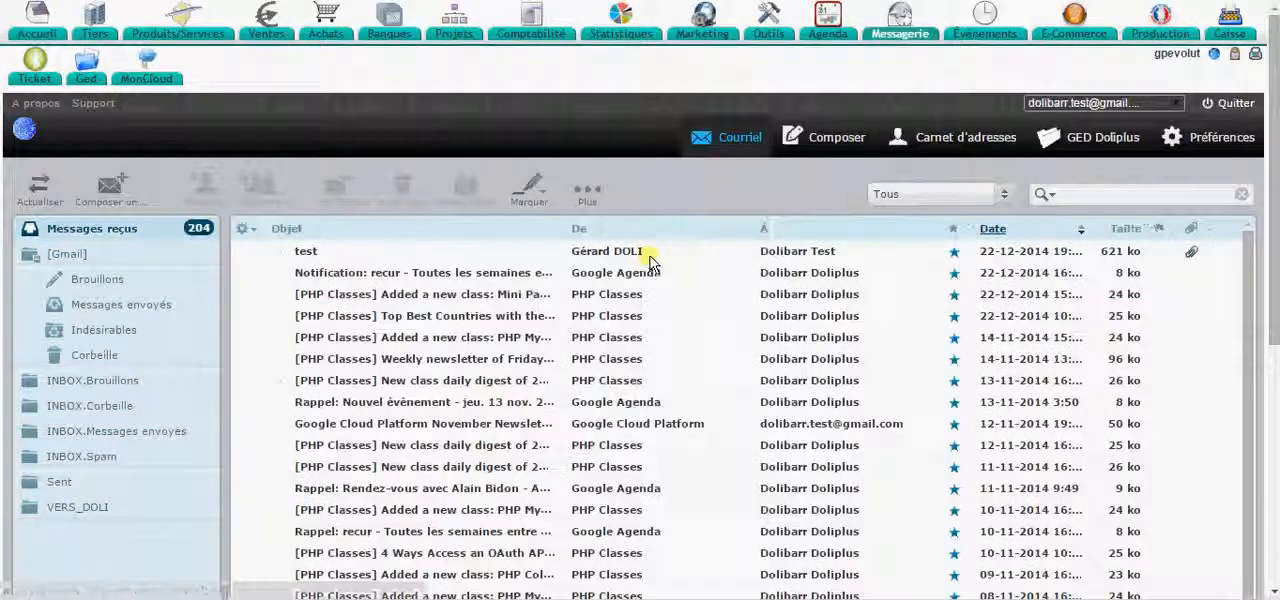
left_click(446, 258)
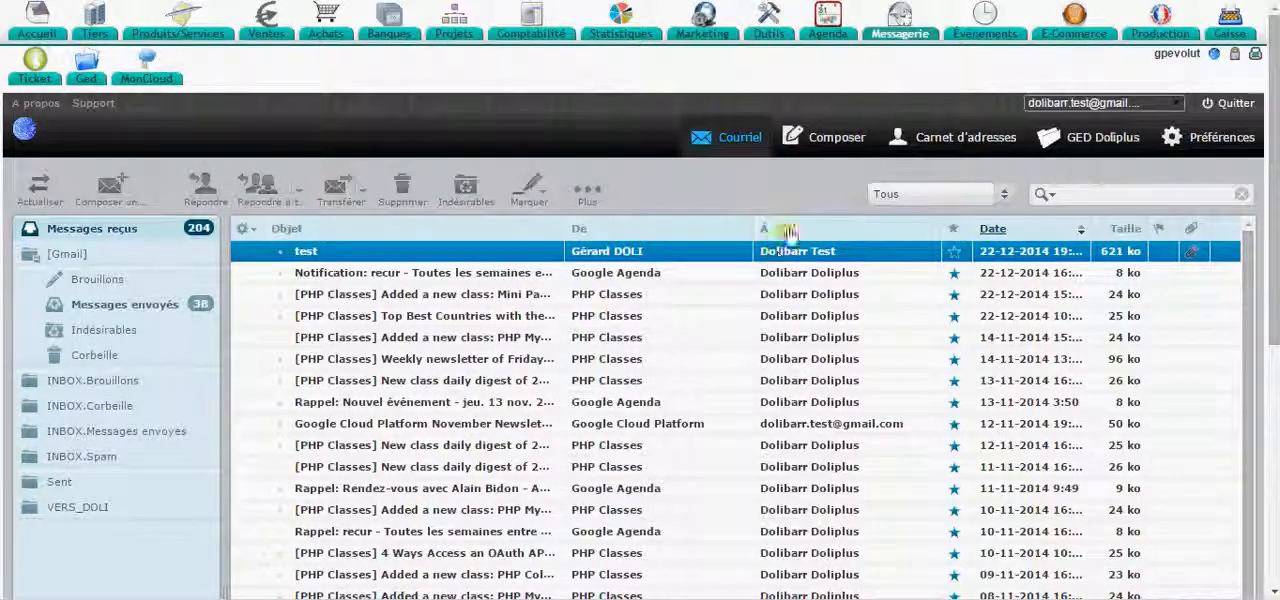
- Create a folder named test in MonCloud on the DoliPlus document server
left_click(1103, 146)
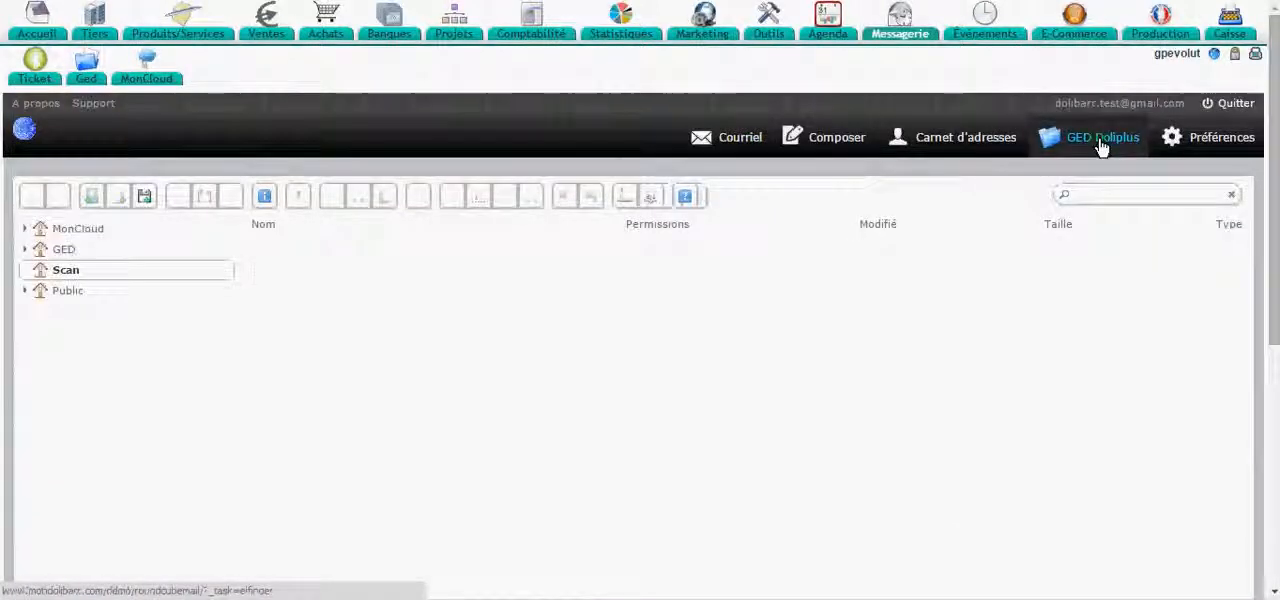
left_click(74, 252)
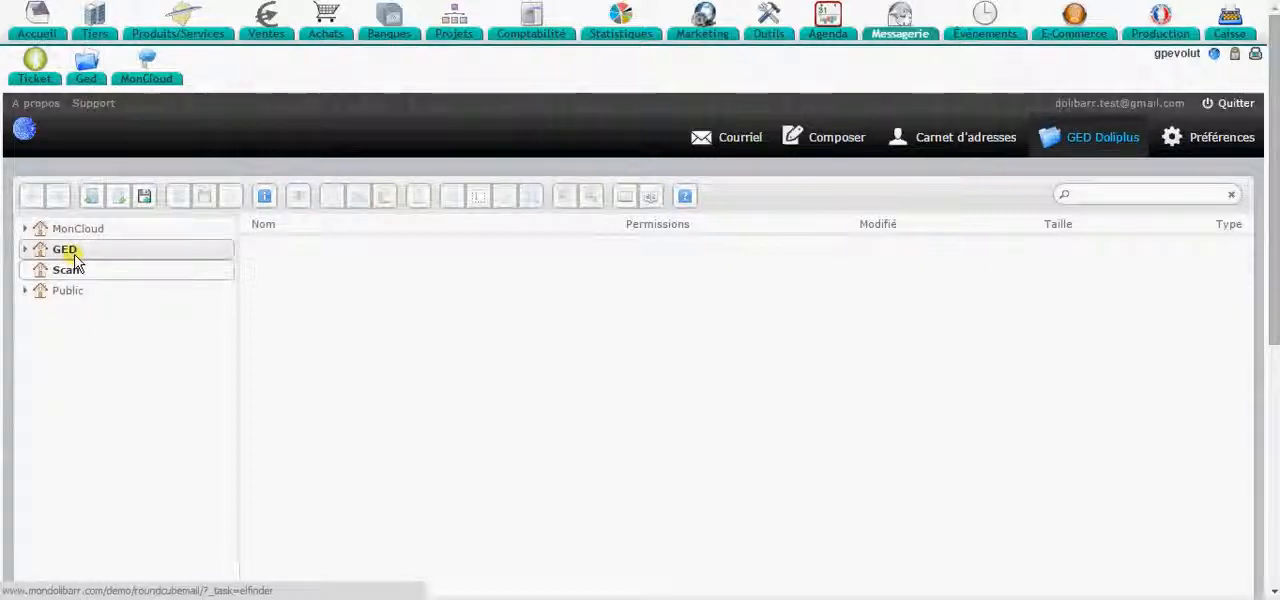
left_click(80, 231)
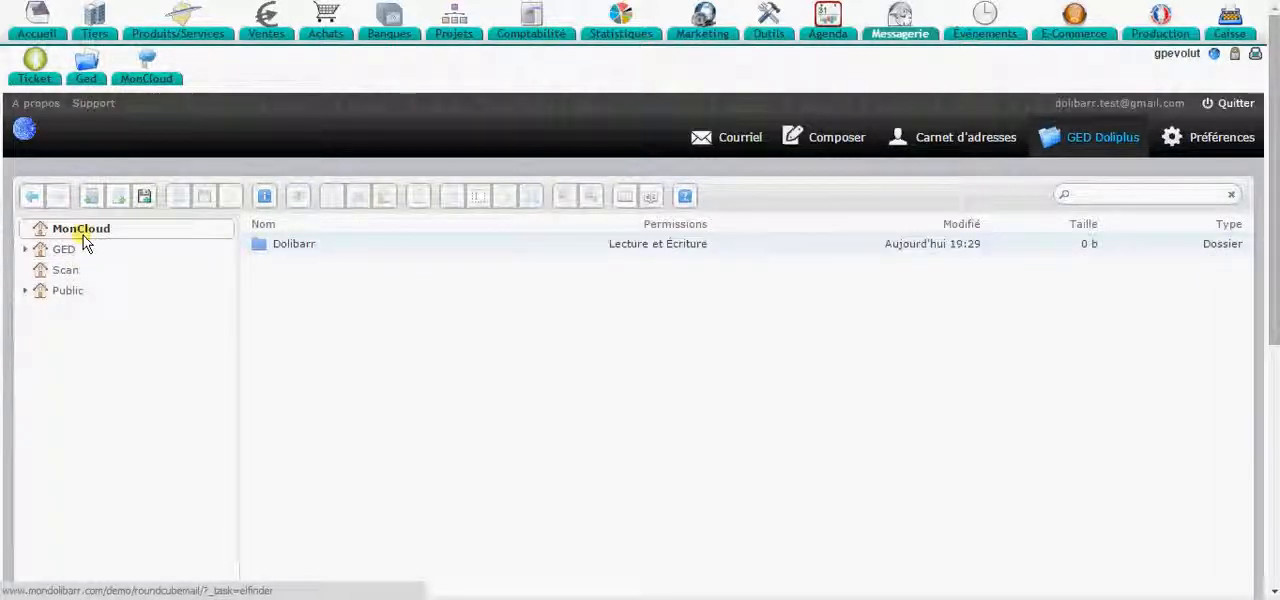
right_click(315, 288)
left_click(392, 359)
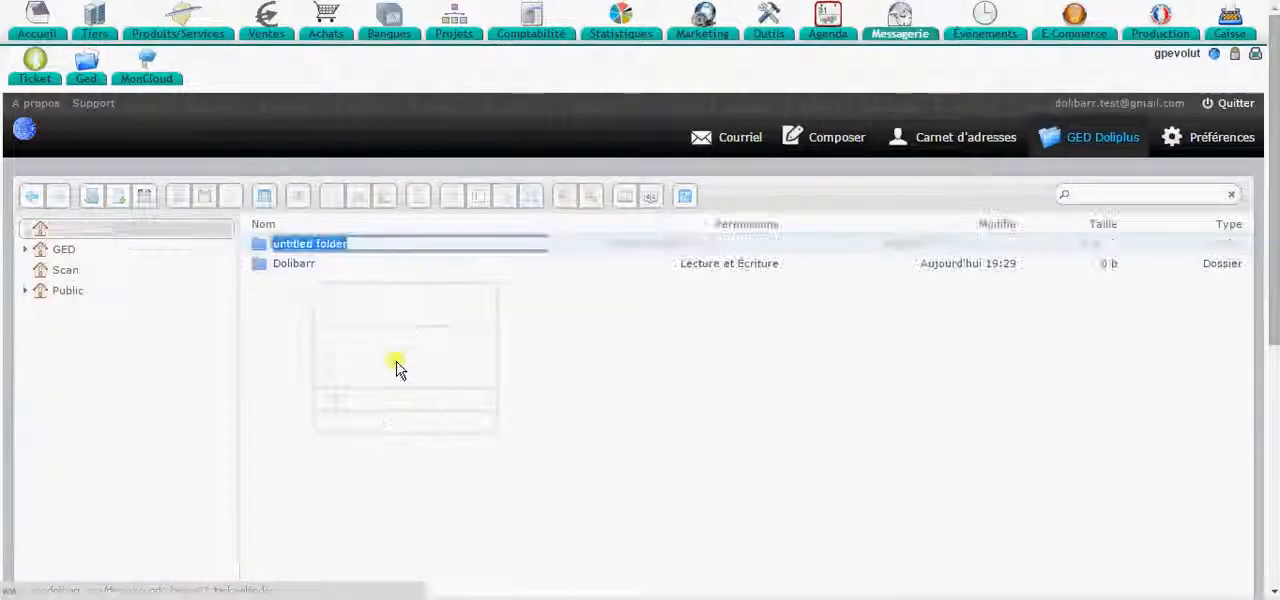
type("te")
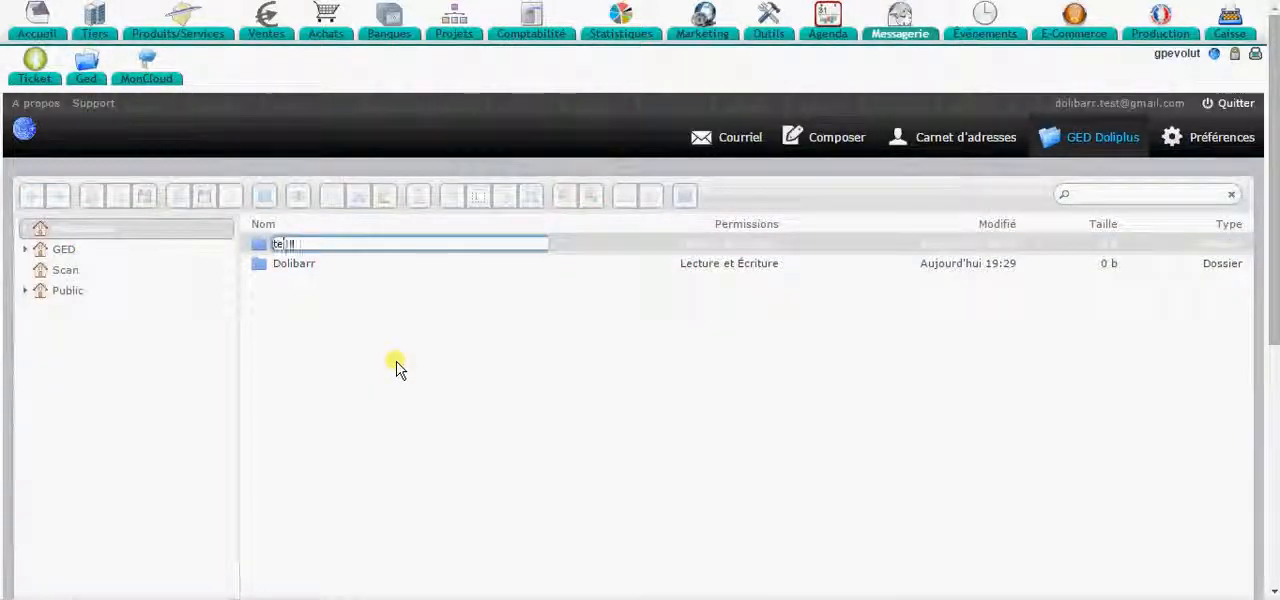
type("st")
key("Return")
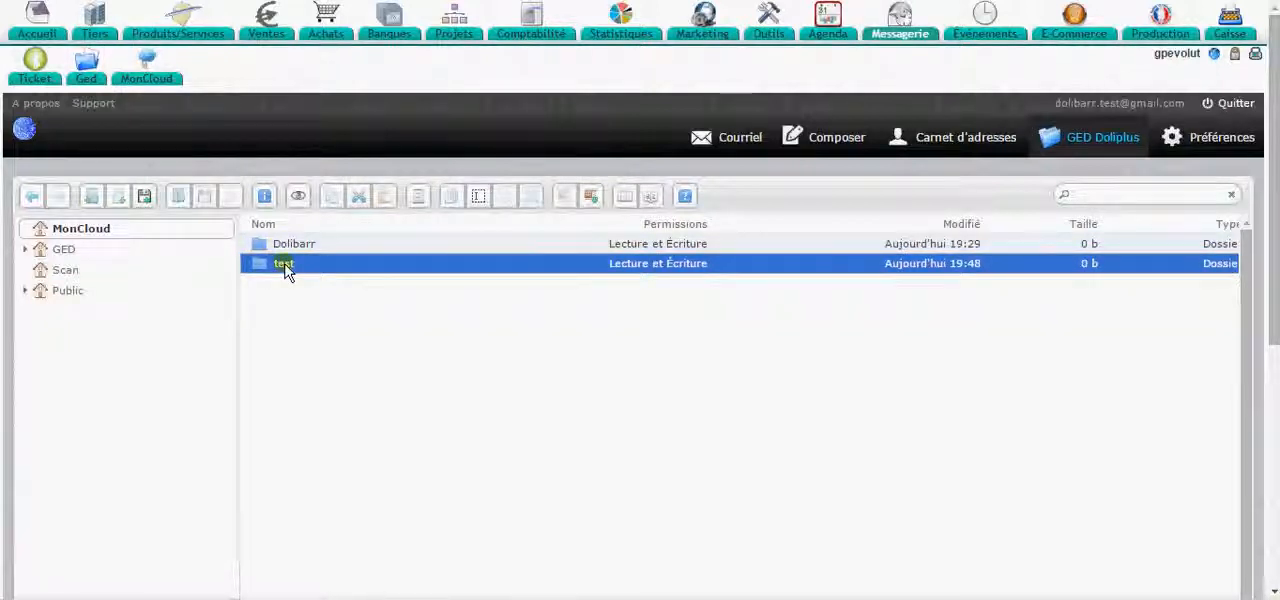
- Save the attachments of the received test message to the test folder in MonCloud
left_click(740, 142)
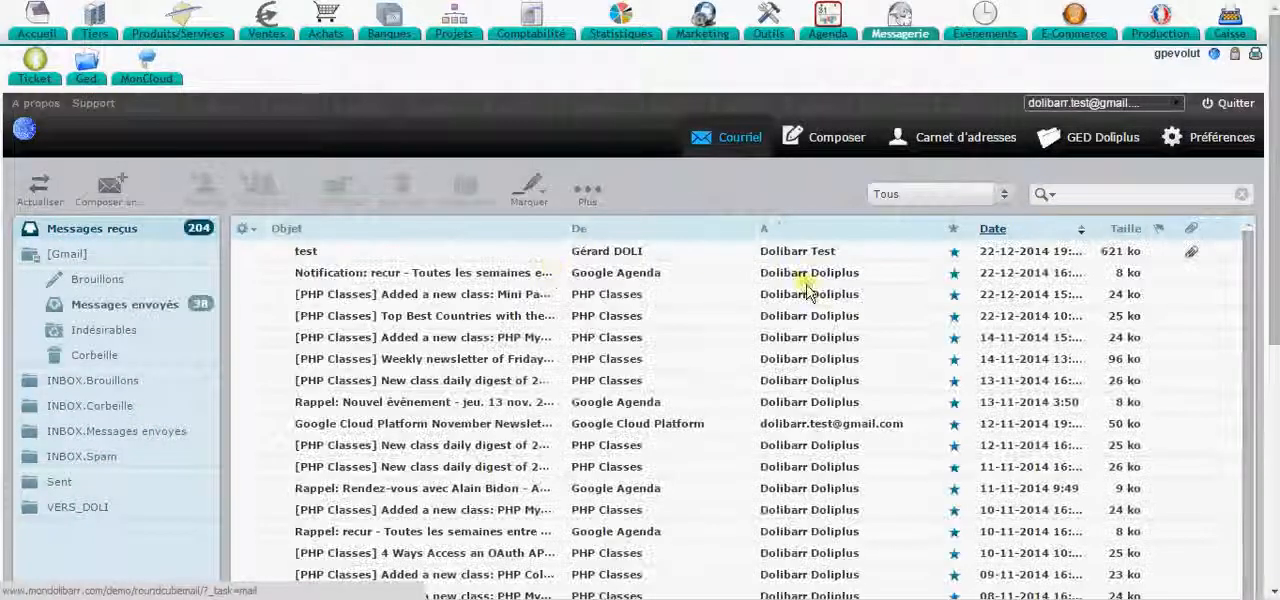
left_click(500, 252)
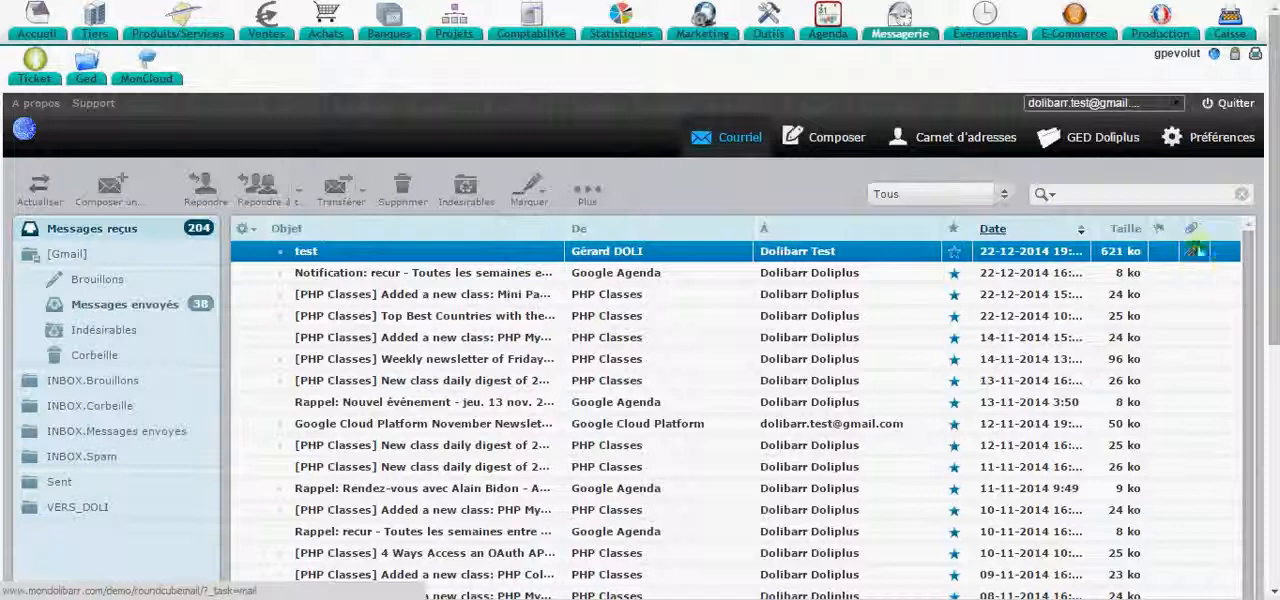
left_click(587, 190)
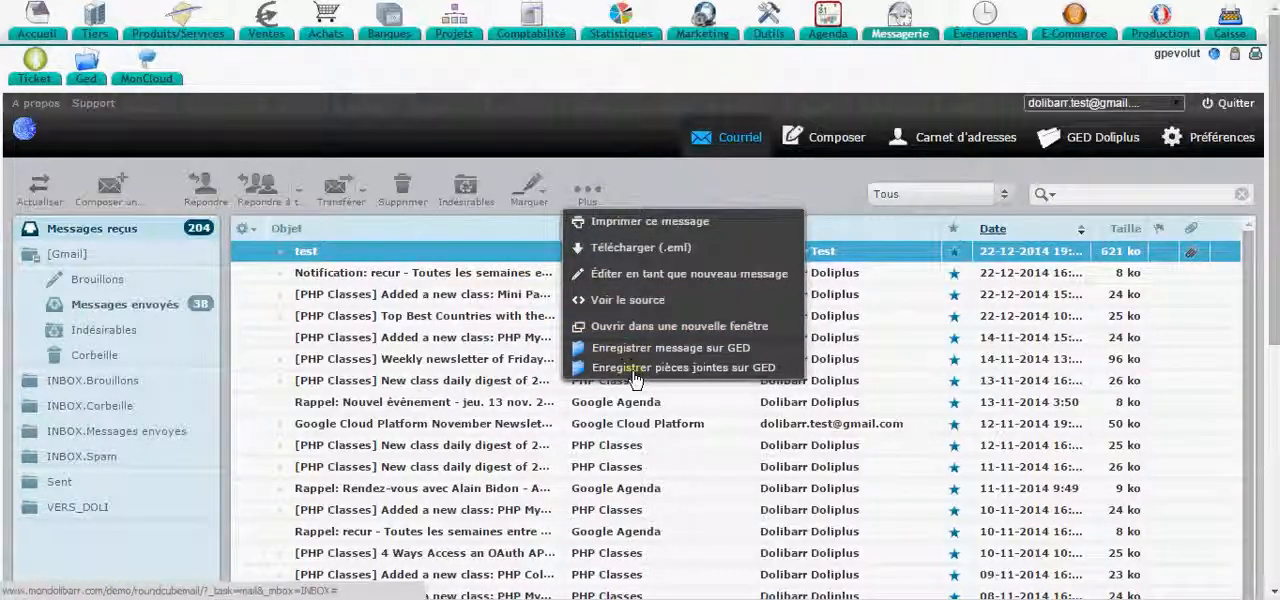
left_click(729, 372)
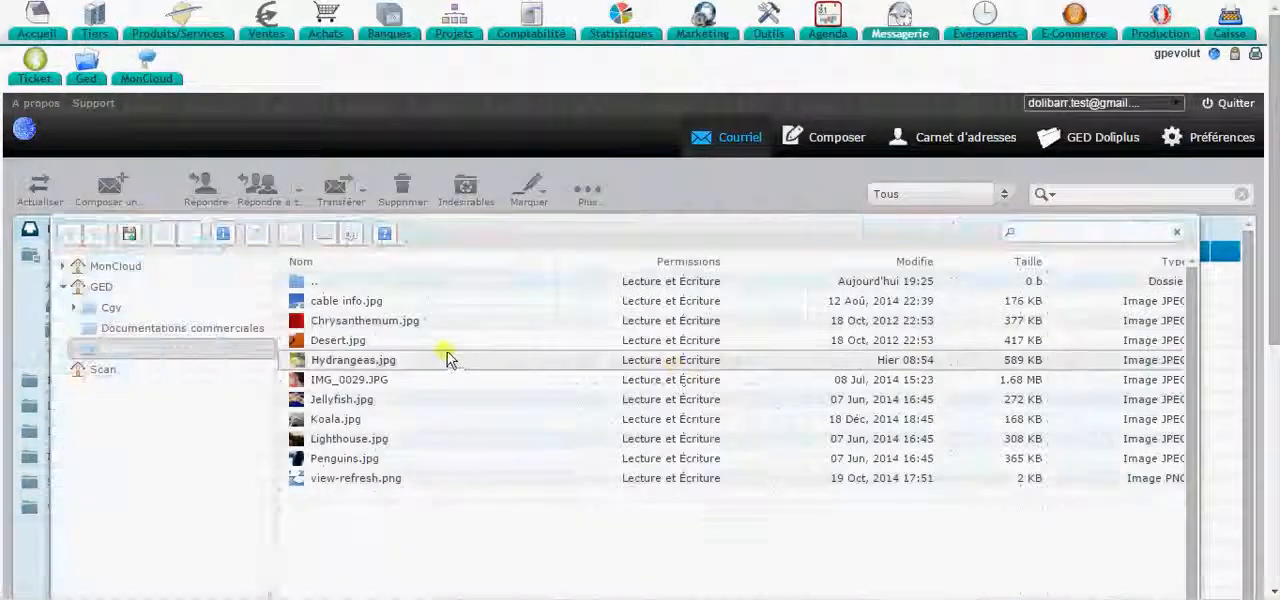
left_click(120, 267)
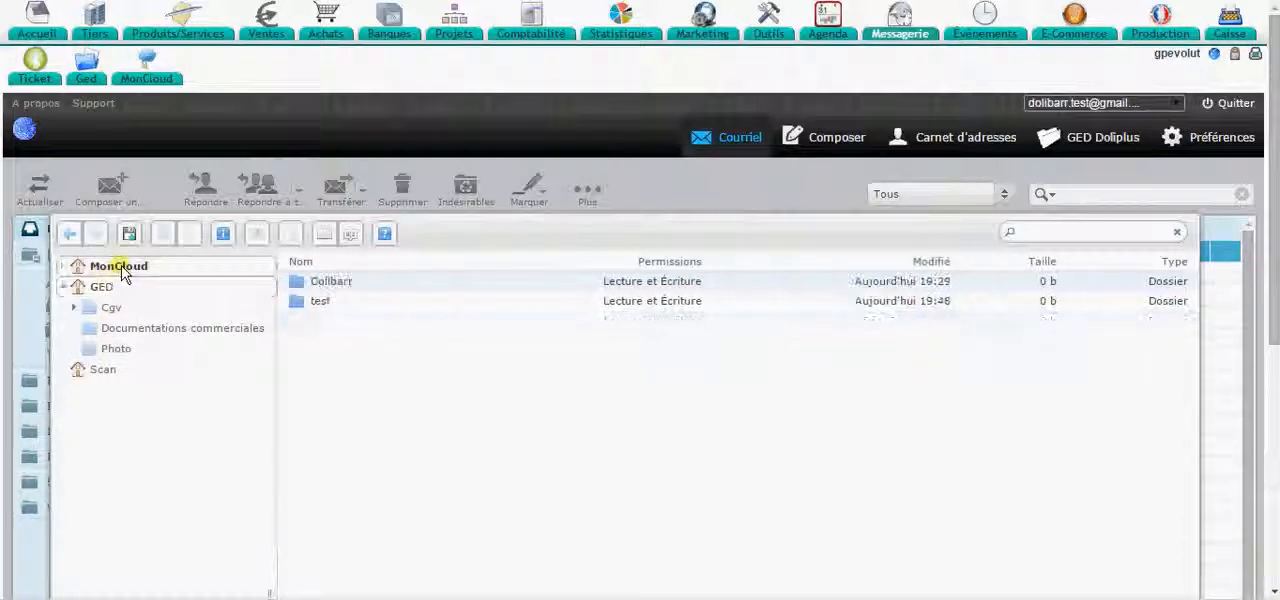
right_click(318, 304)
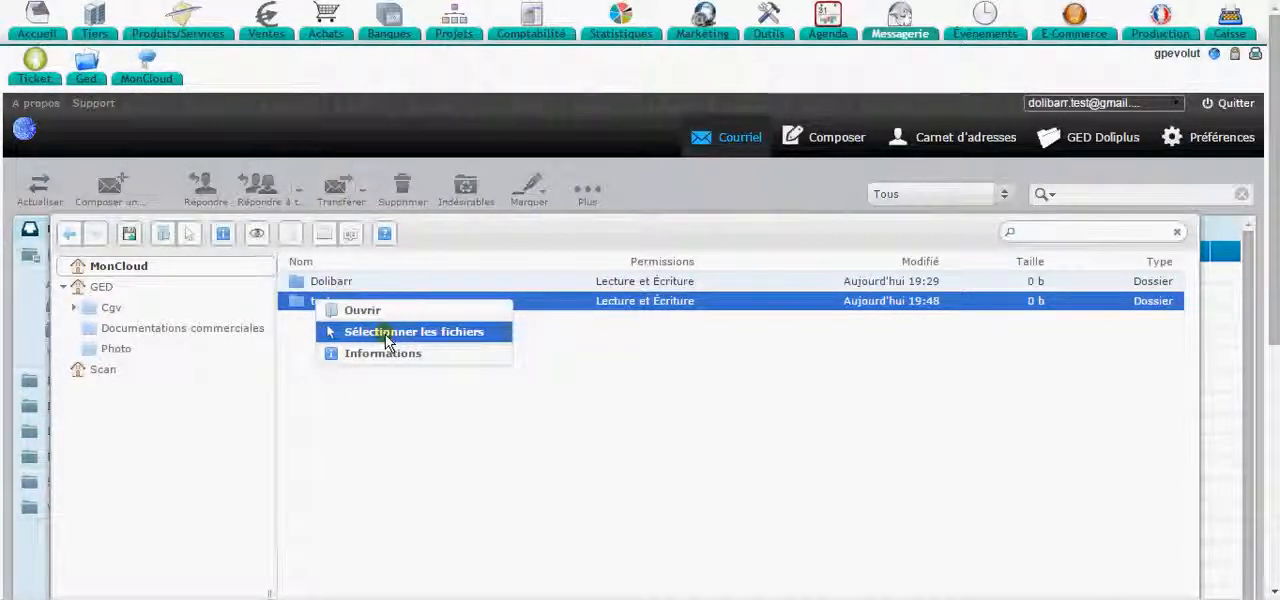
left_click(387, 341)
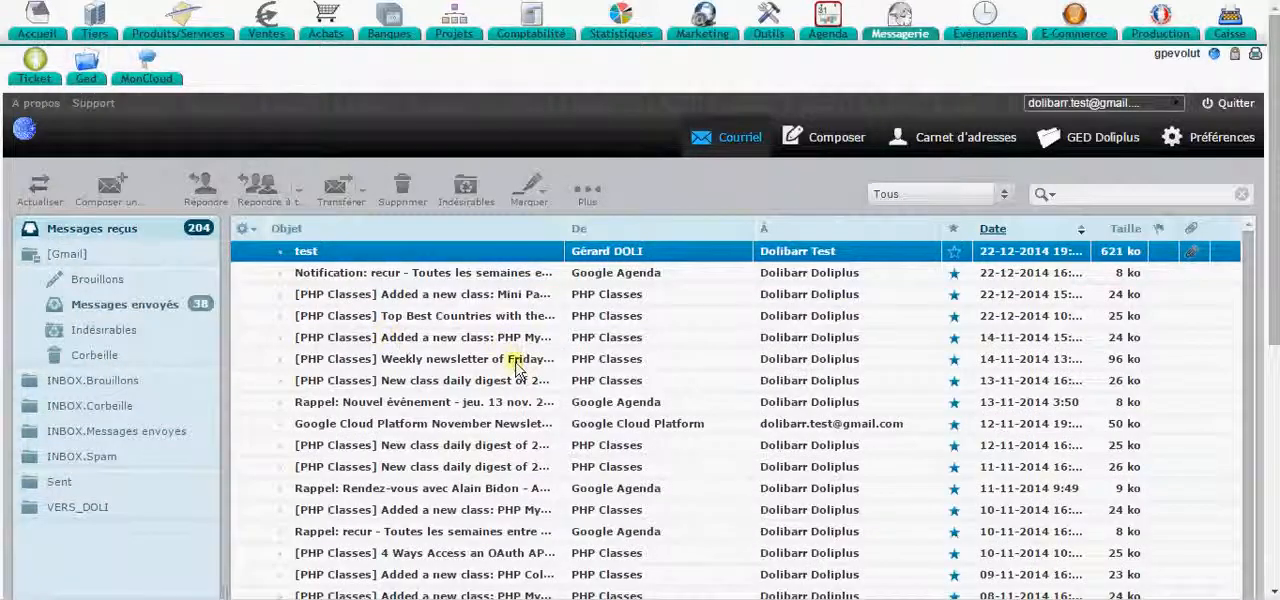
- Open MonCloud's test folder in the webmail's document server to check the saved attachments
scroll(505, 360, "down", 6)
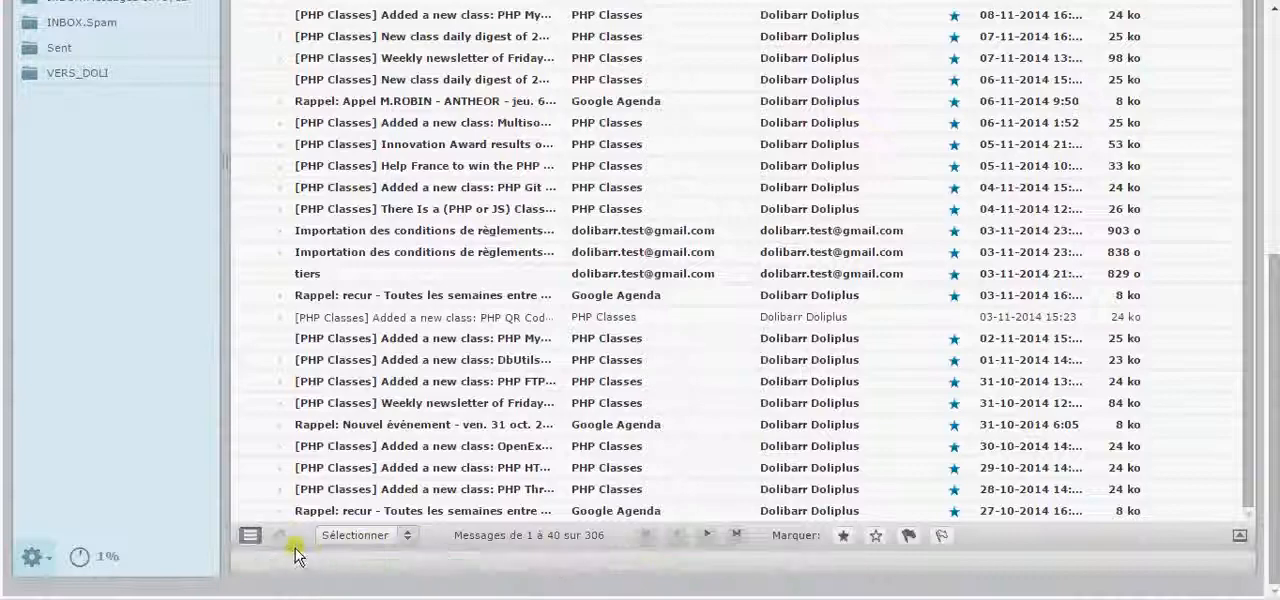
scroll(555, 475, "up", 1)
scroll(555, 470, "up", 5)
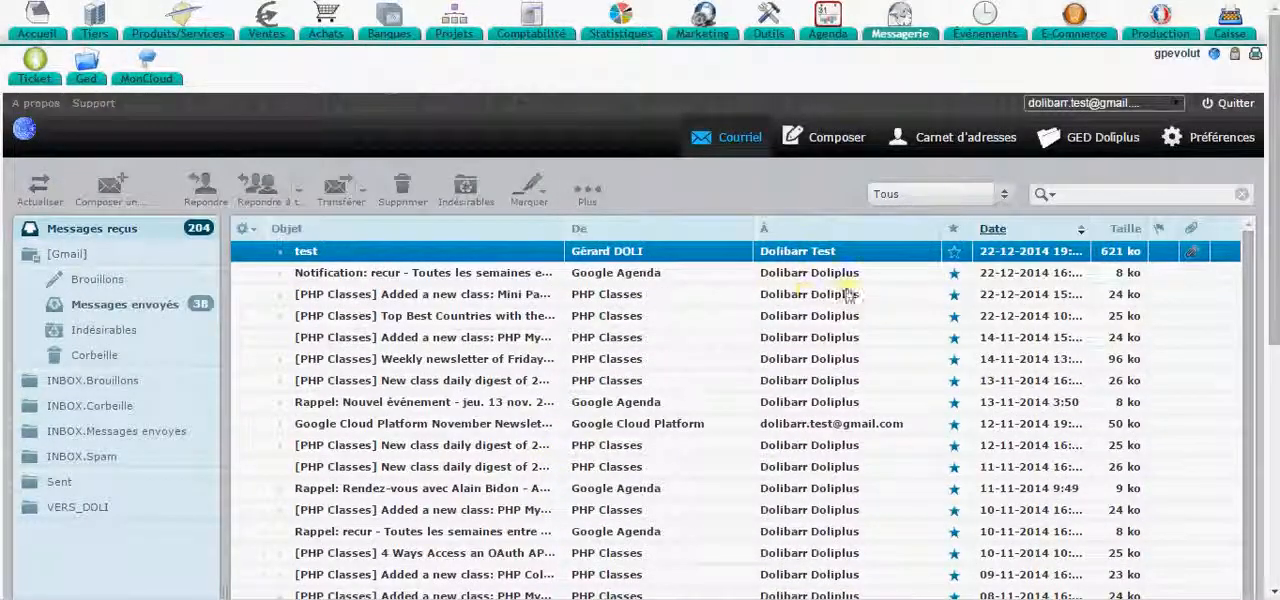
left_click(1112, 147)
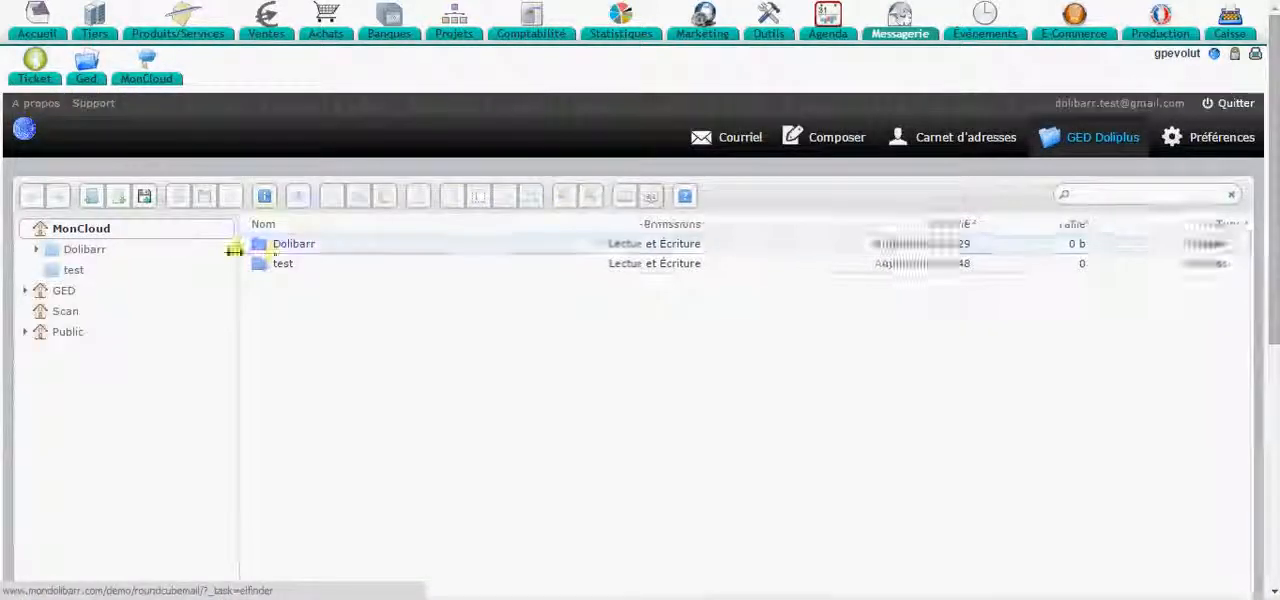
double_click(275, 266)
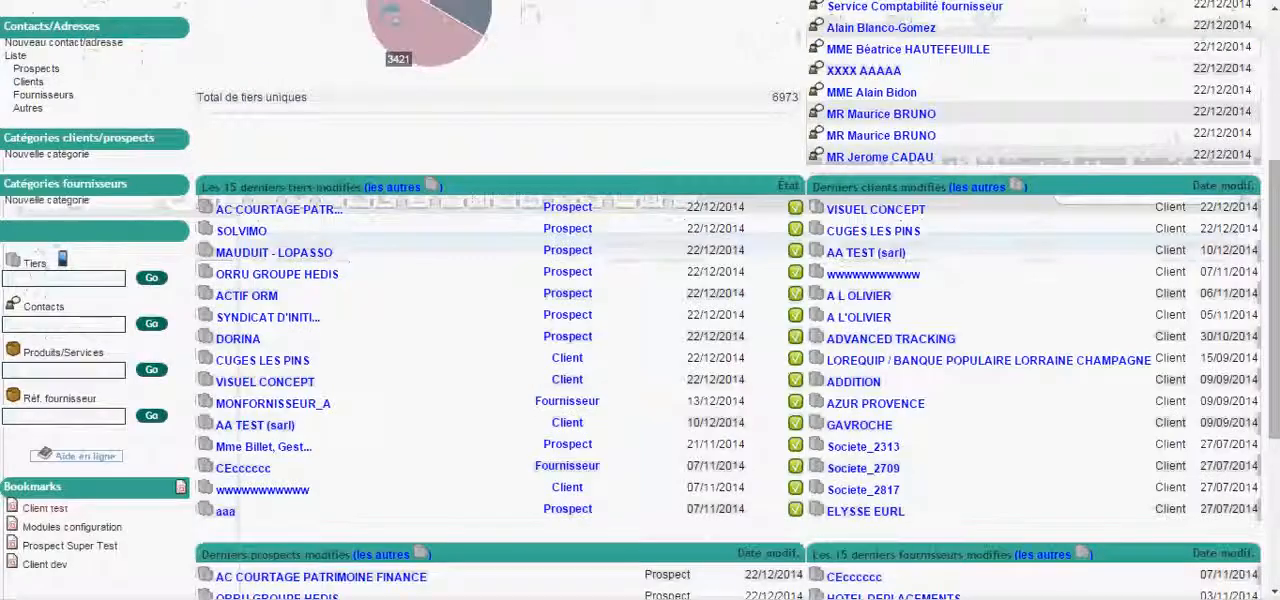
- Open the document management of the third party AA TEST (sarl) and view MonCloud's test folder there
scroll(343, 143, "up", 2)
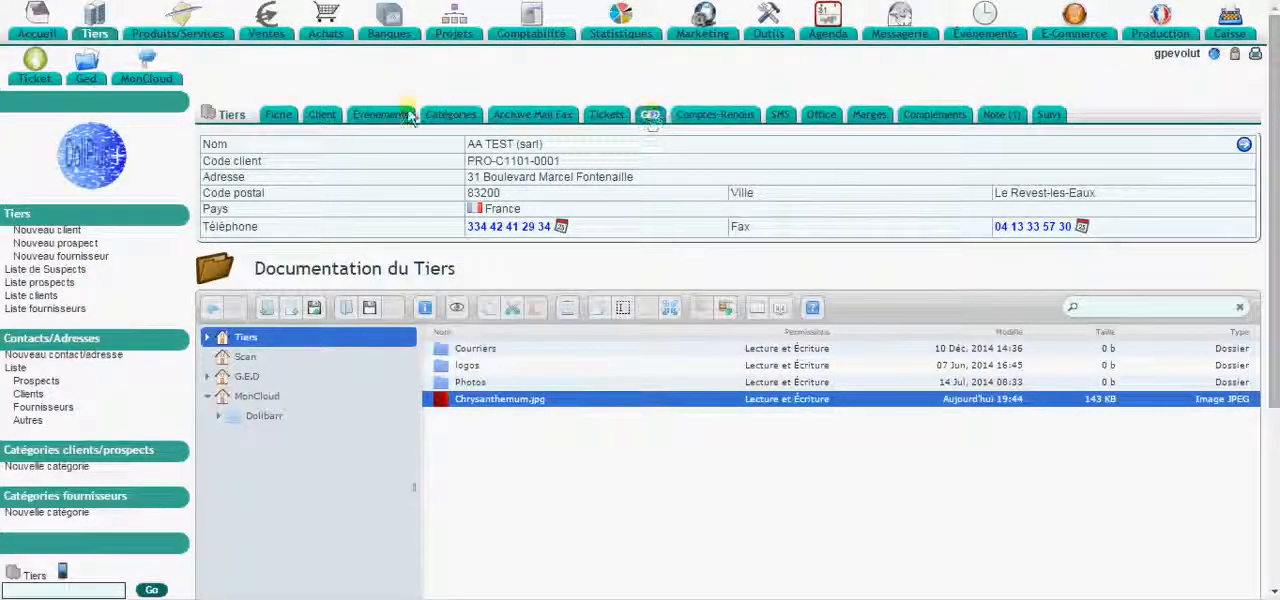
left_click(648, 118)
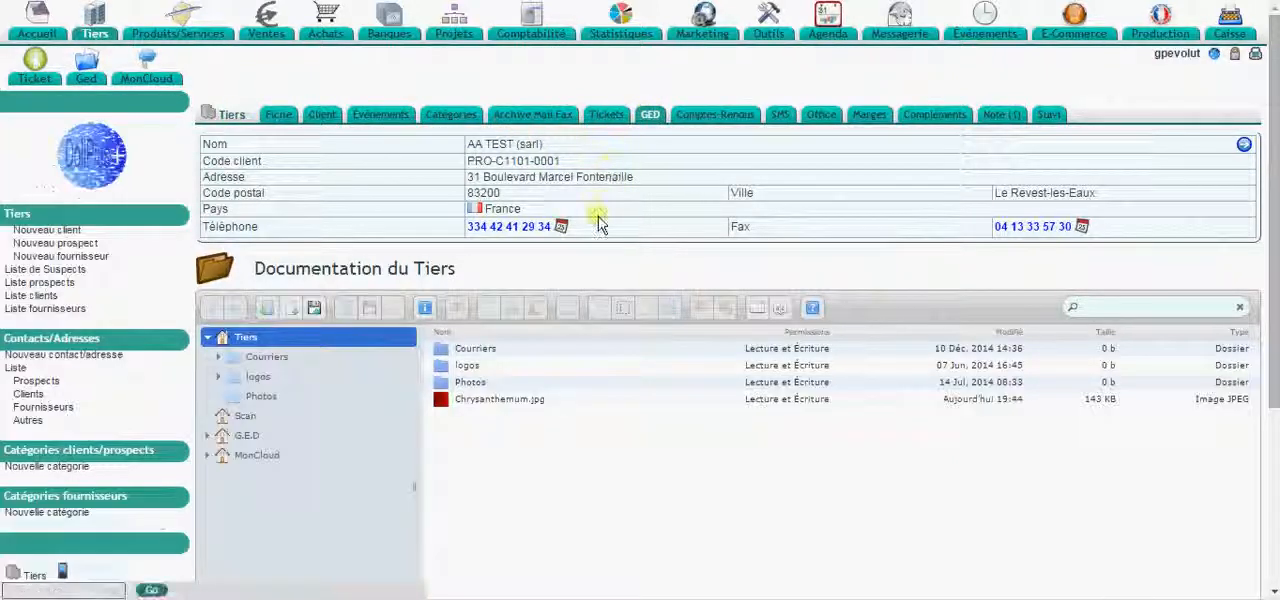
scroll(600, 218, "down", 1)
left_click(262, 394)
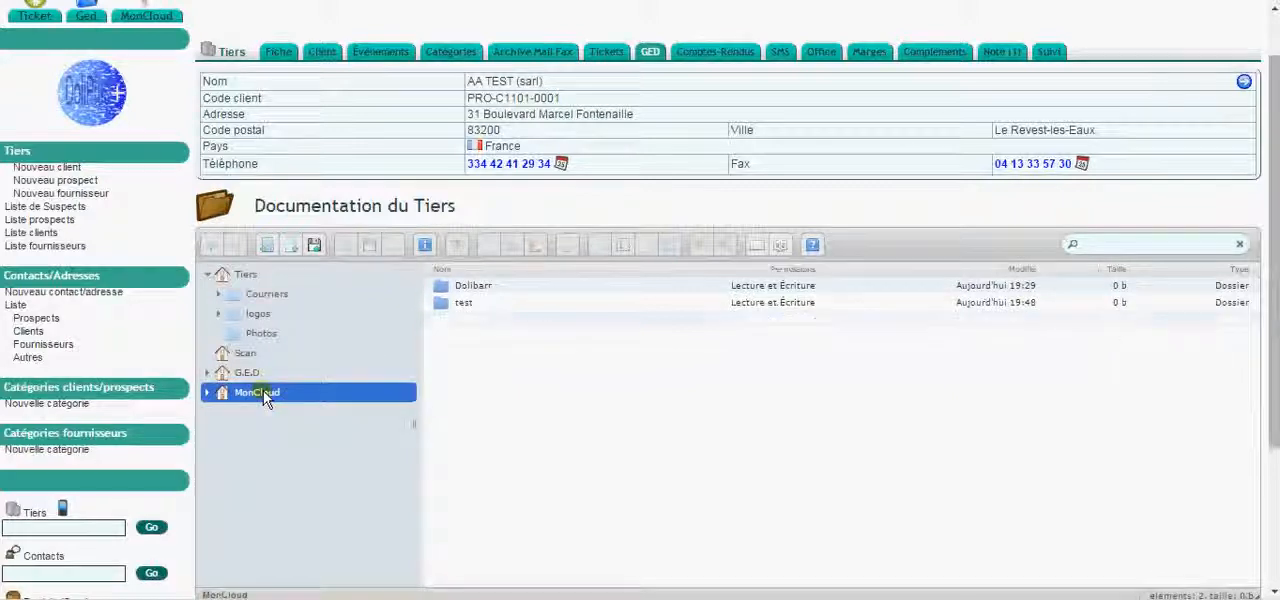
left_click(462, 306)
double_click(462, 306)
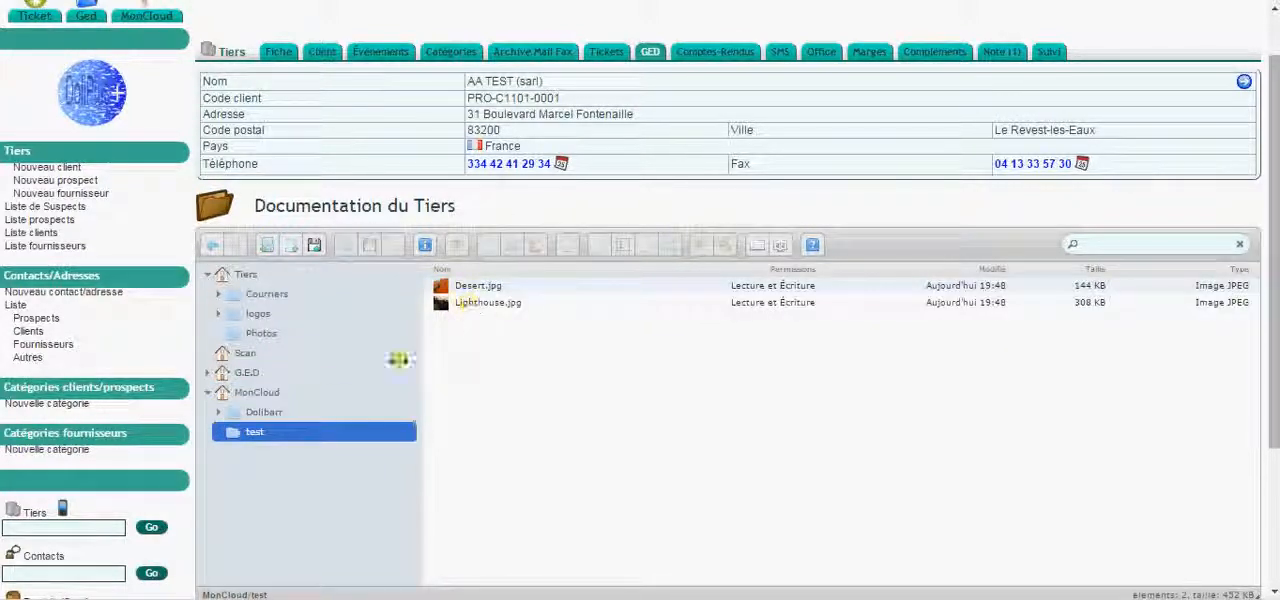
- Move the test folder from MonCloud into the Tiers root folder of AA TEST (sarl) and display that folder
left_click(262, 393)
left_click_drag(447, 311, 240, 280)
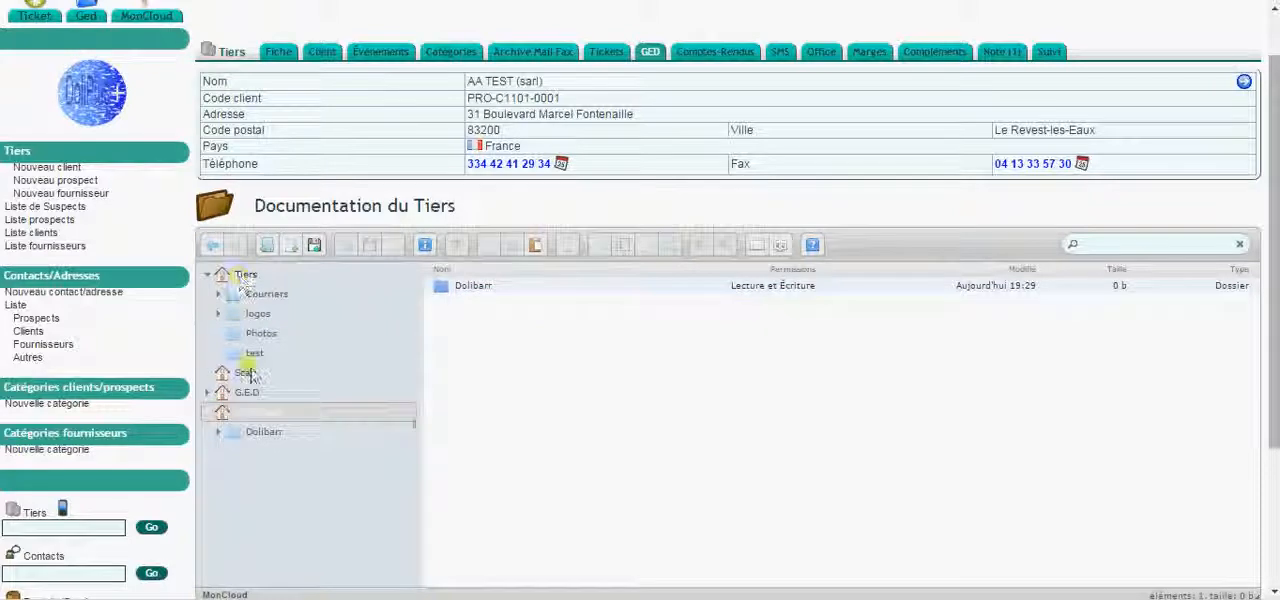
scroll(280, 302, "up", 1)
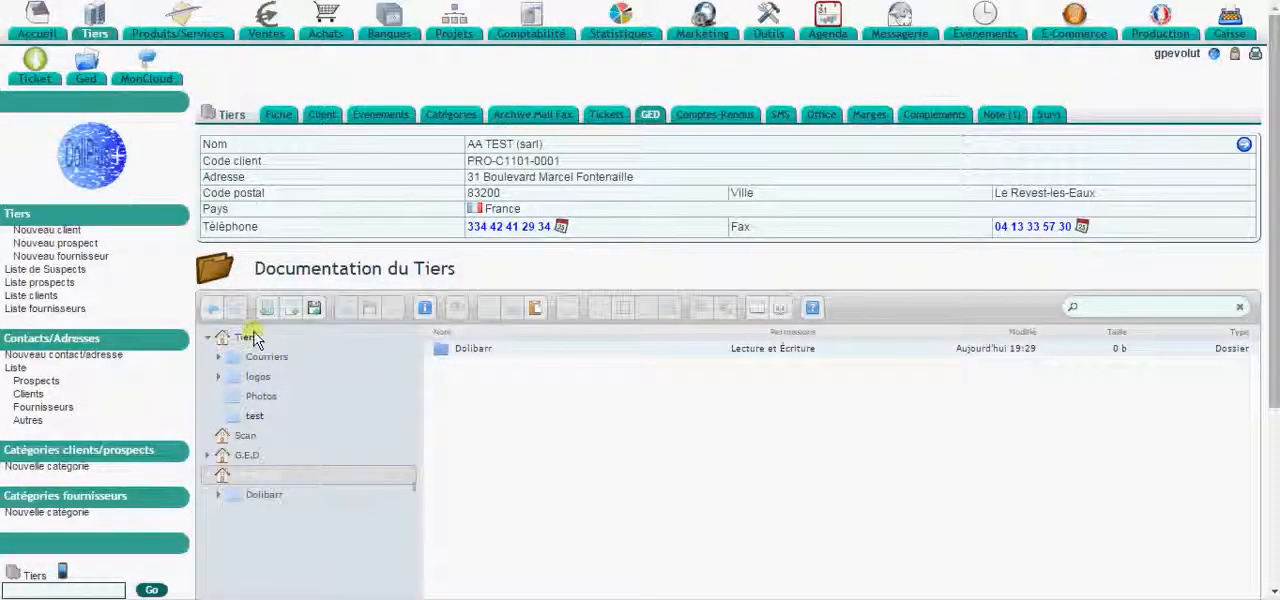
left_click(245, 337)
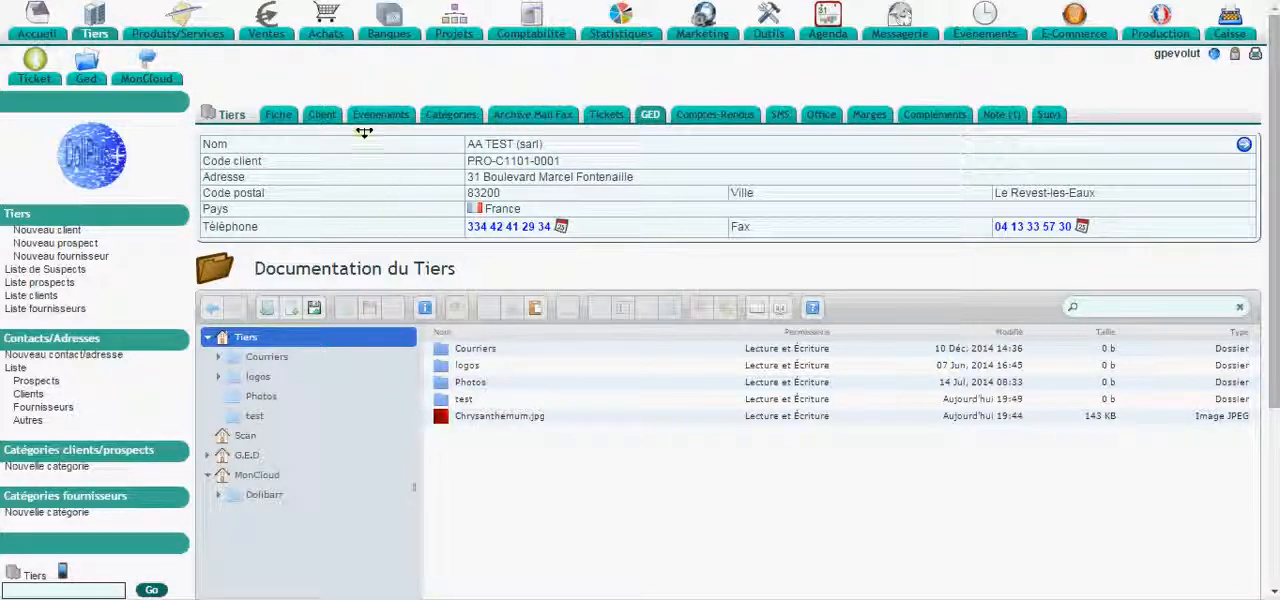
- Return to the webmail and open the received messages
left_click(95, 33)
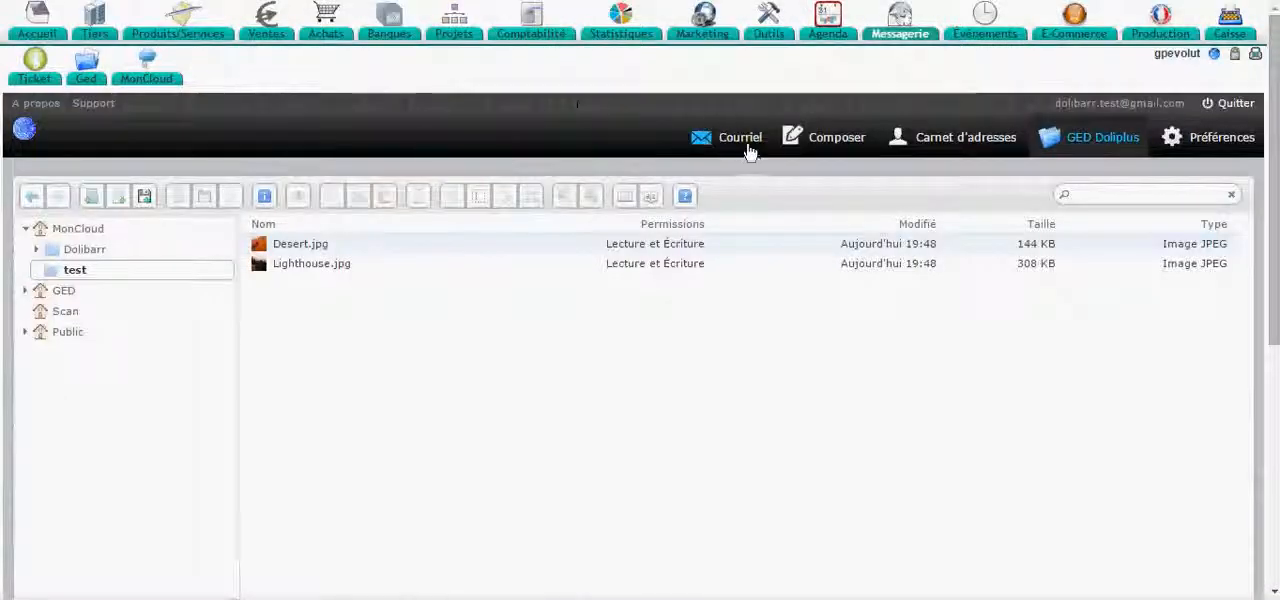
left_click(750, 147)
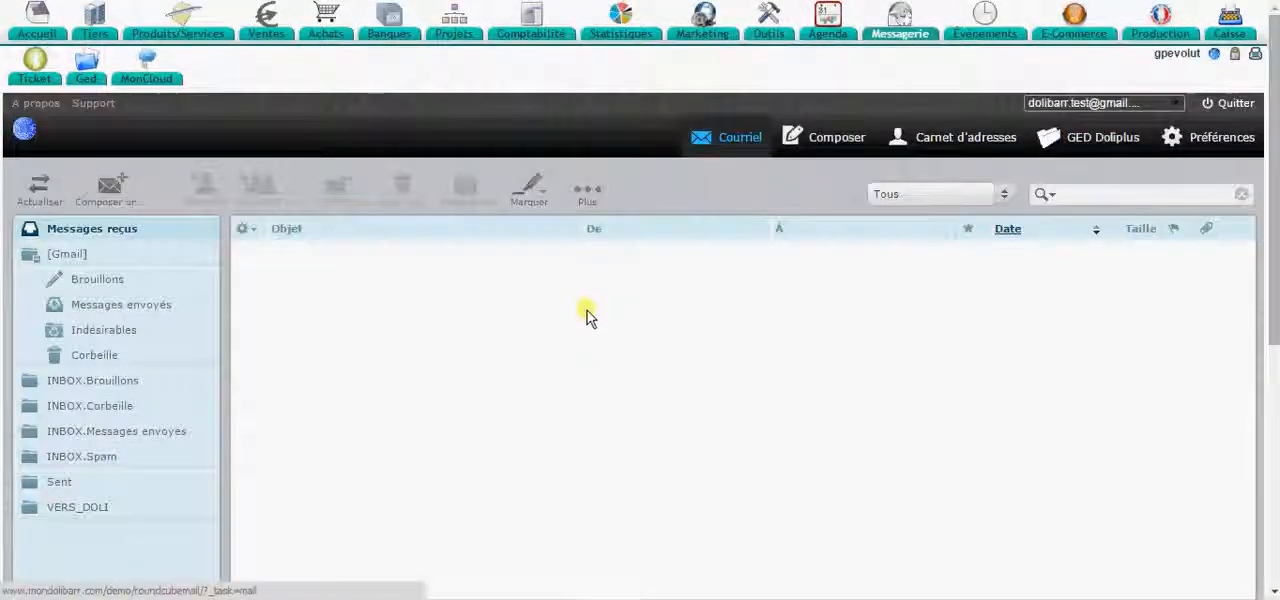